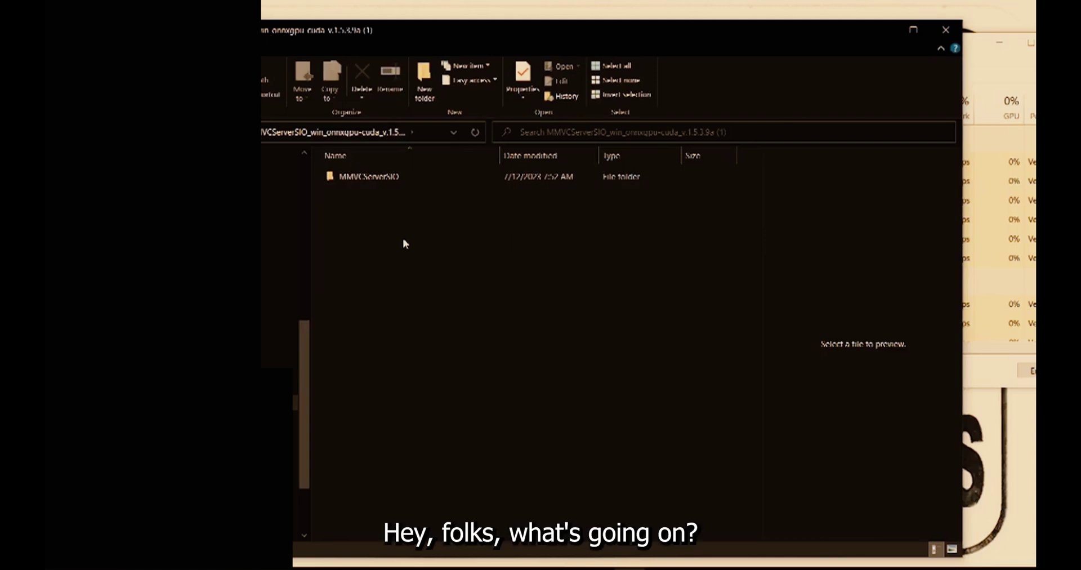
Open the MMVCServerSIO folder and run start_http.bat to launch the voice changer server
click(372, 179)
double_click(374, 178)
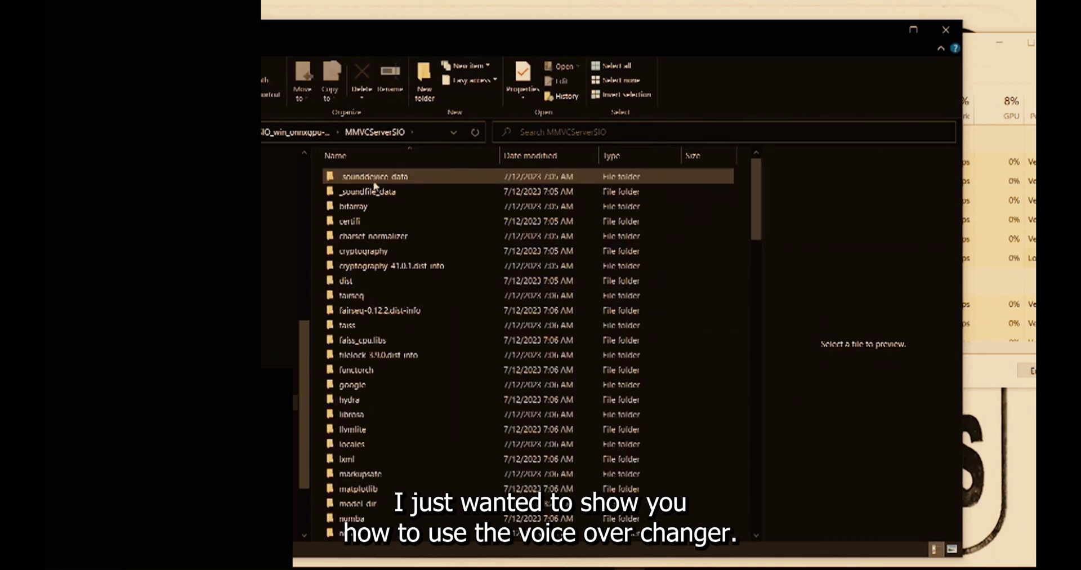
scroll(386, 449, down, 5)
scroll(394, 445, down, 5)
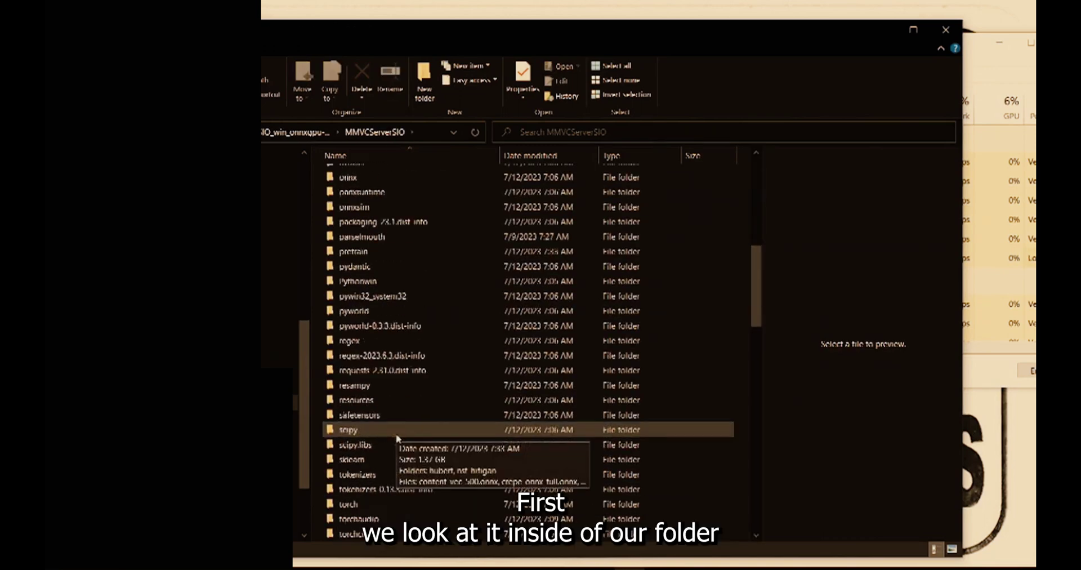
scroll(394, 444, down, 3)
scroll(395, 444, down, 2)
scroll(396, 444, down, 5)
scroll(396, 444, down, 5)
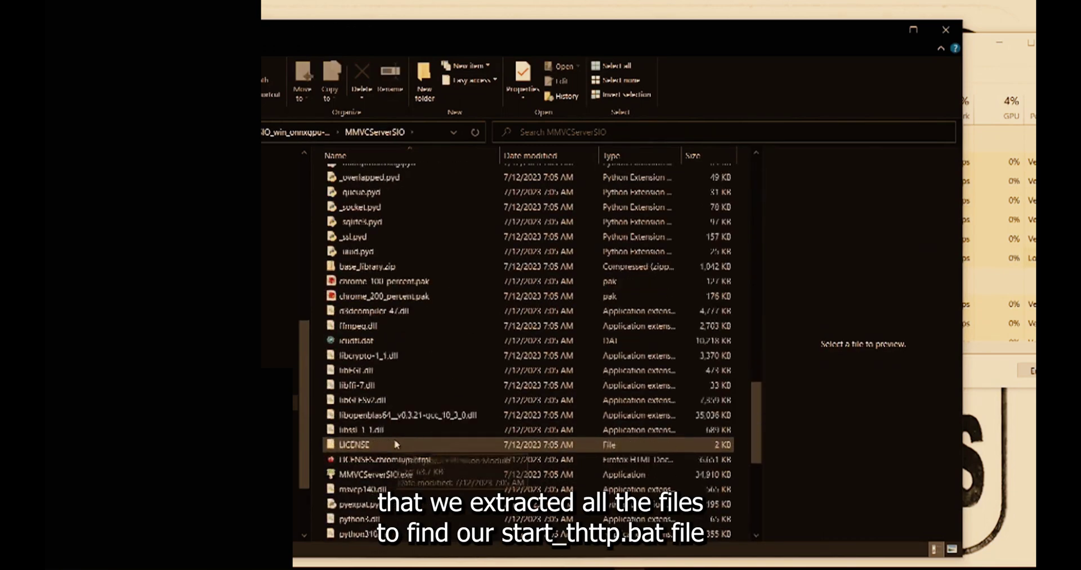
scroll(397, 443, down, 5)
scroll(398, 441, down, 3)
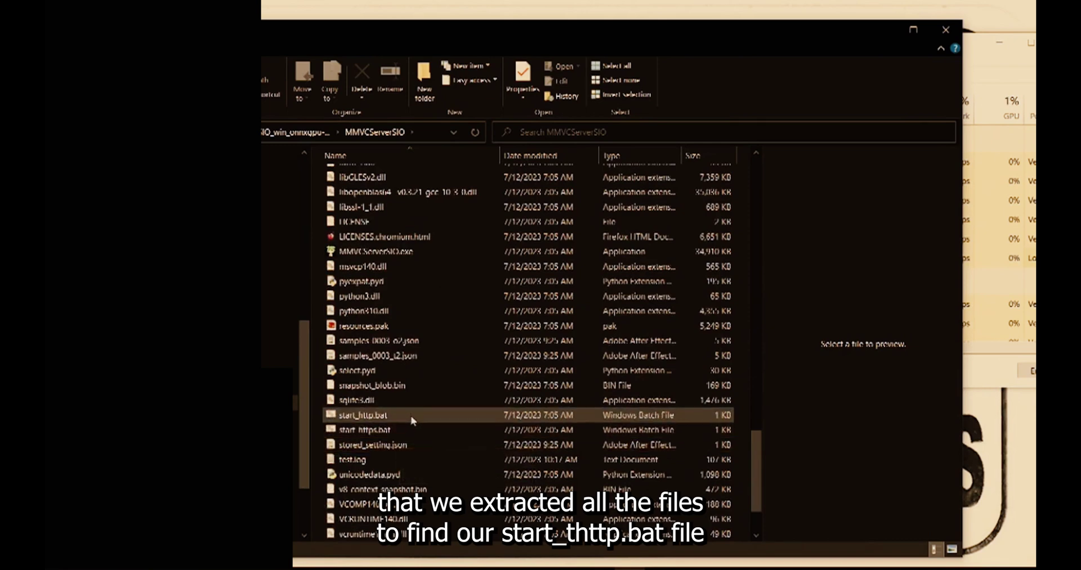
click(411, 418)
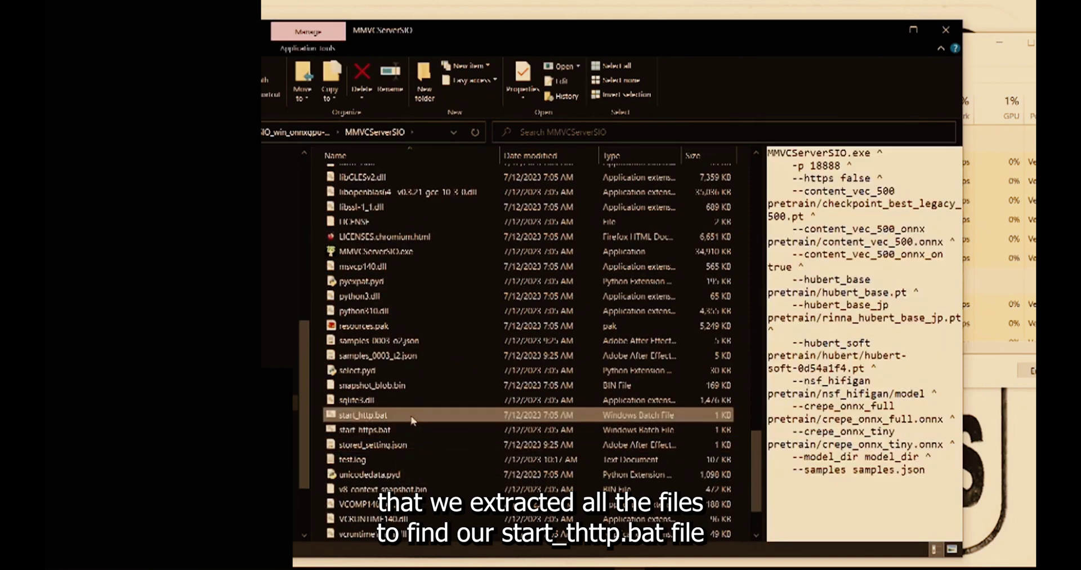
double_click(411, 417)
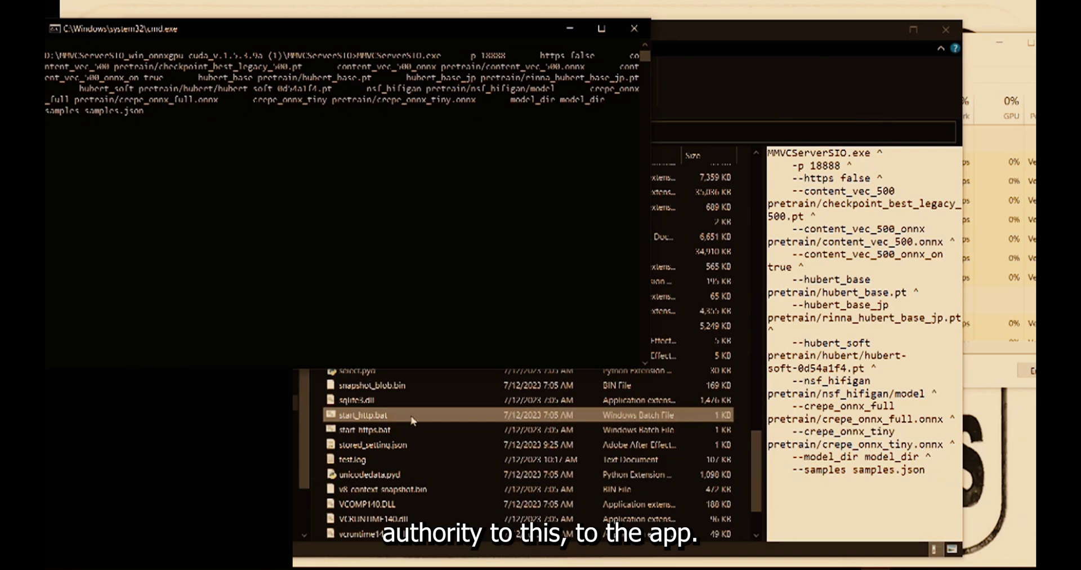
Bring Task Manager forward while the server console finishes loading
click(978, 72)
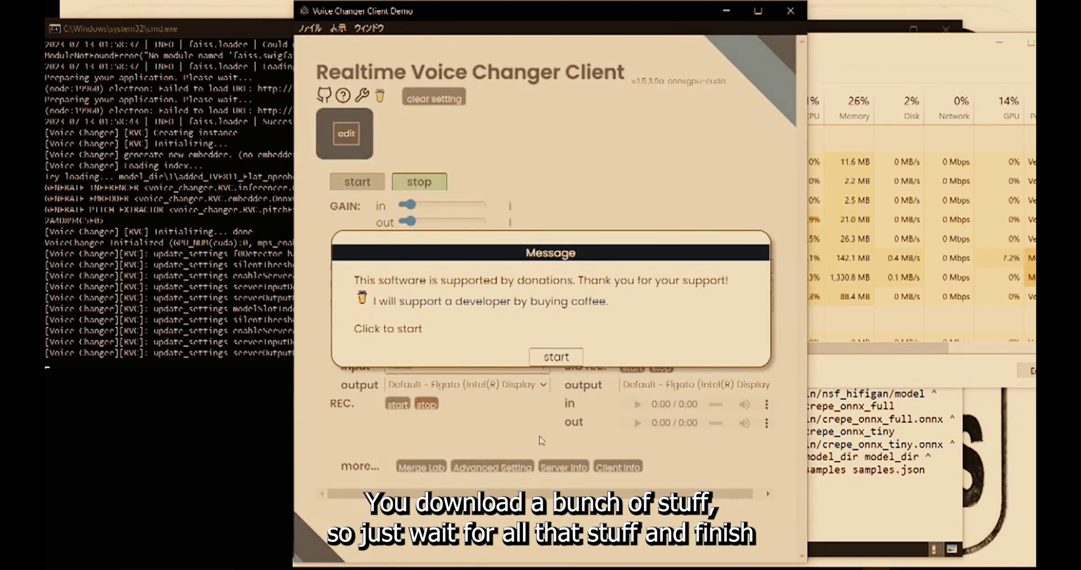
Start the client and open slot 0's uploader as RVC to browse for its model file
click(563, 357)
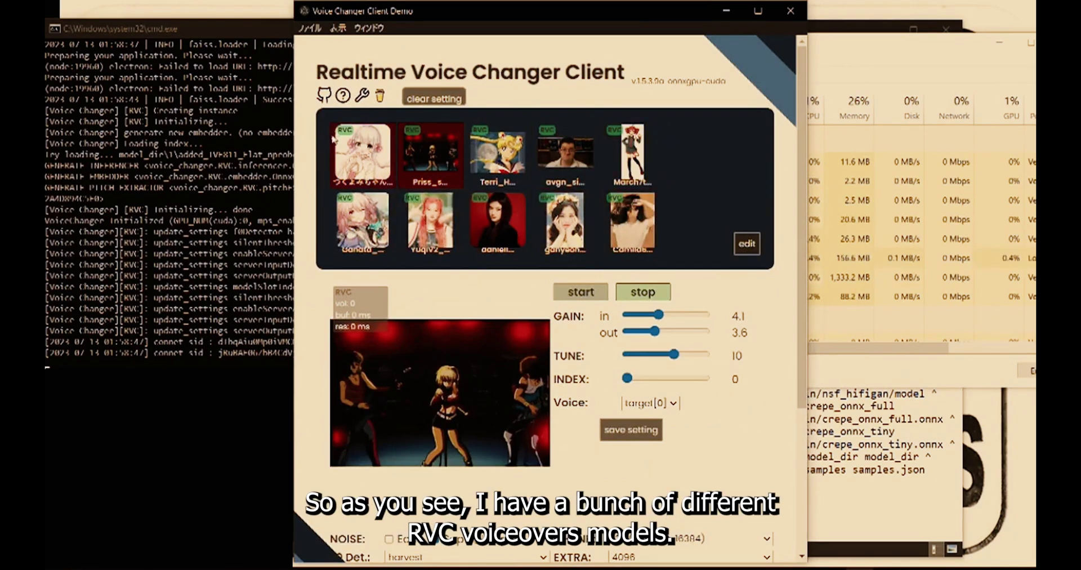
click(747, 245)
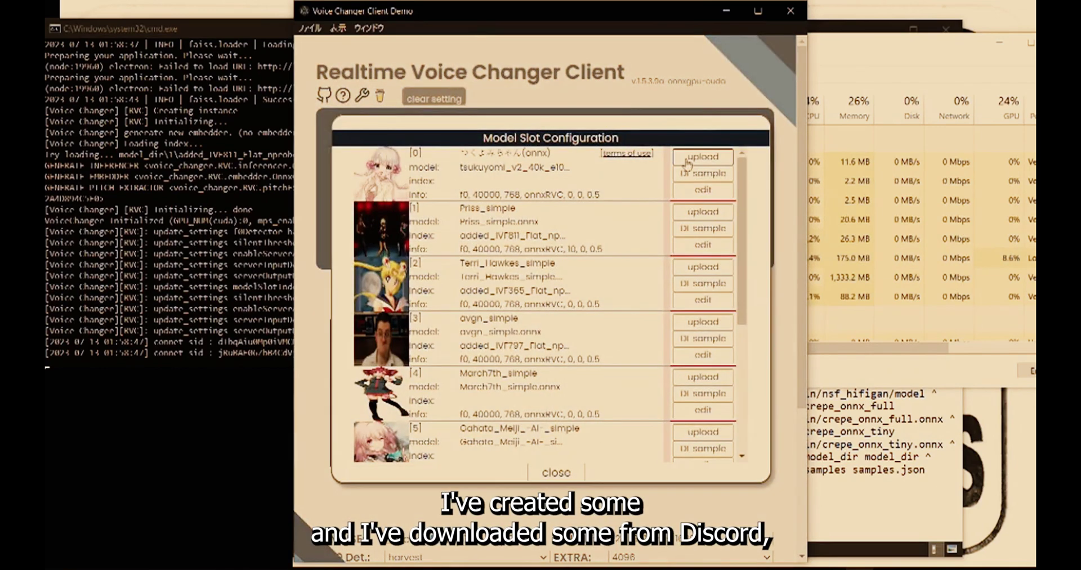
click(688, 158)
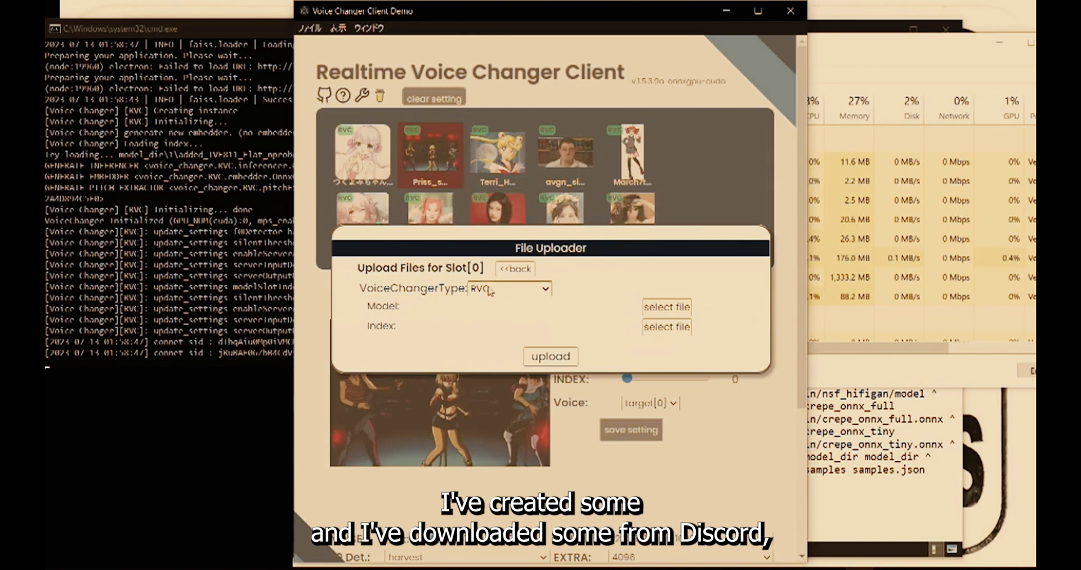
click(490, 291)
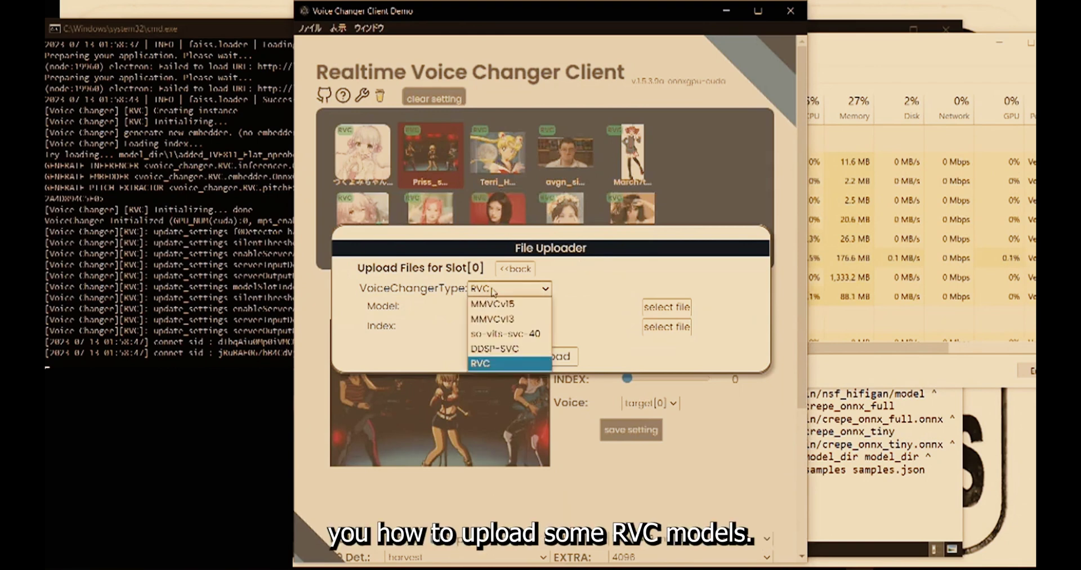
click(493, 365)
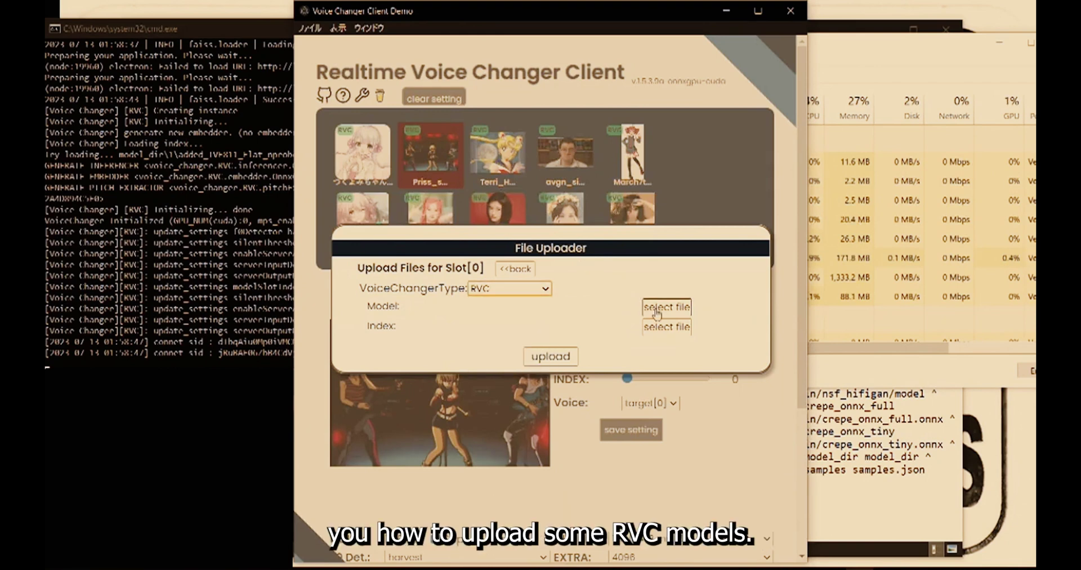
click(656, 309)
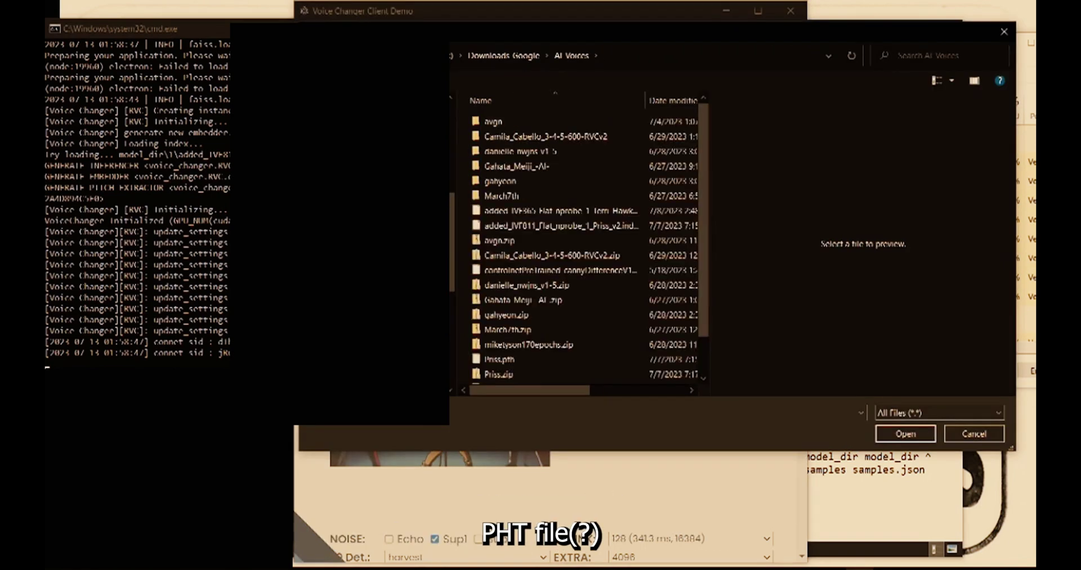
Choose avgn.pth from the avgn folder as slot 0's model file
click(520, 123)
double_click(521, 123)
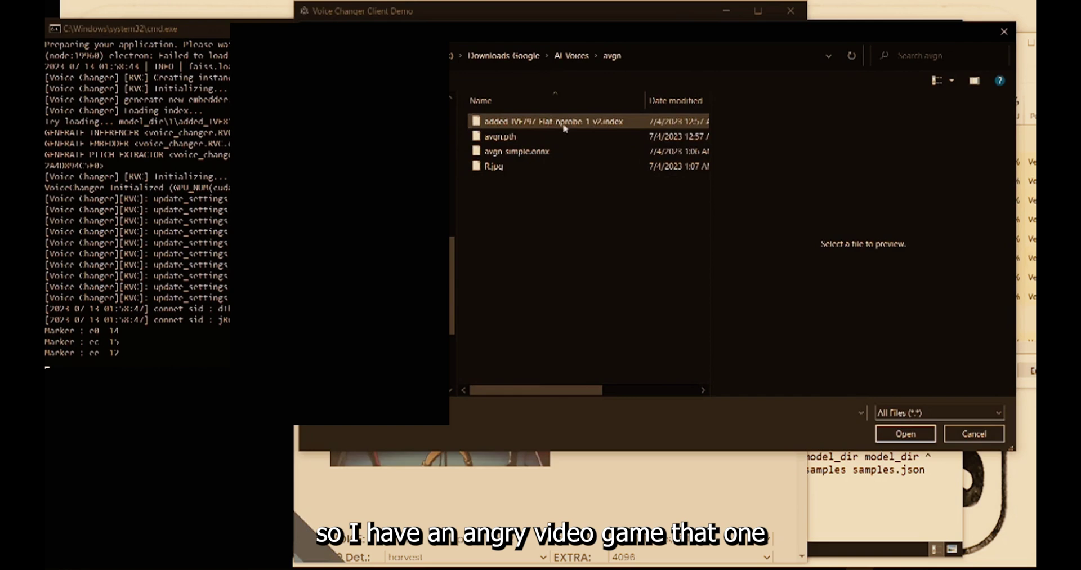
click(501, 140)
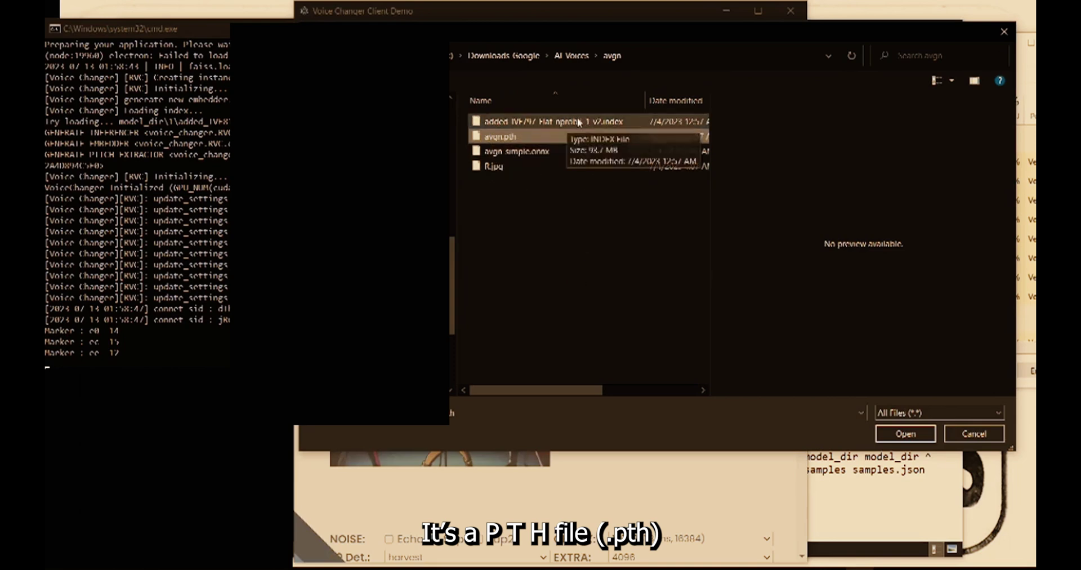
click(906, 433)
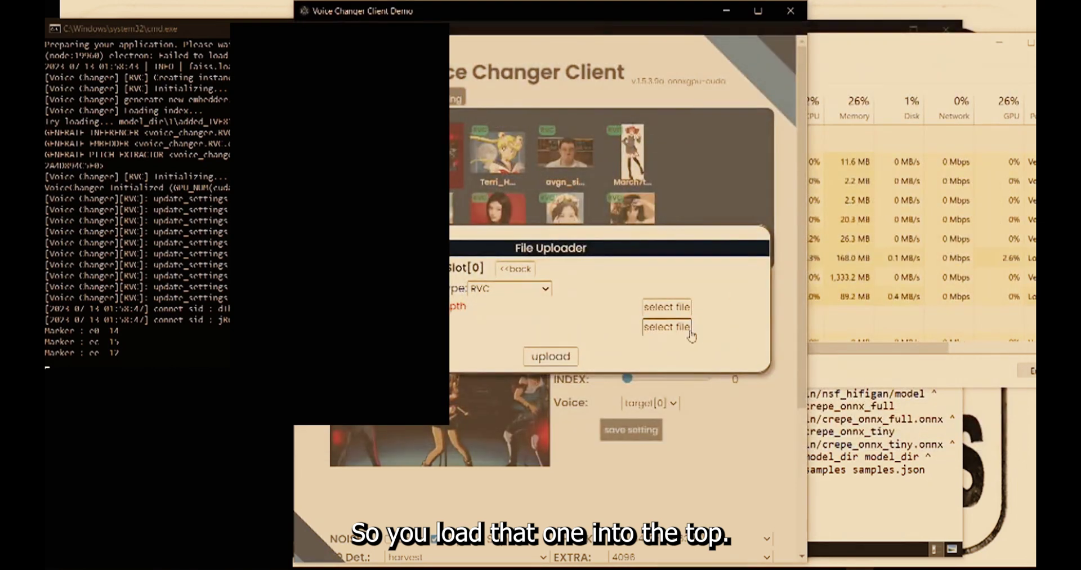
Add the avgn index file and upload both files to slot 0
click(688, 329)
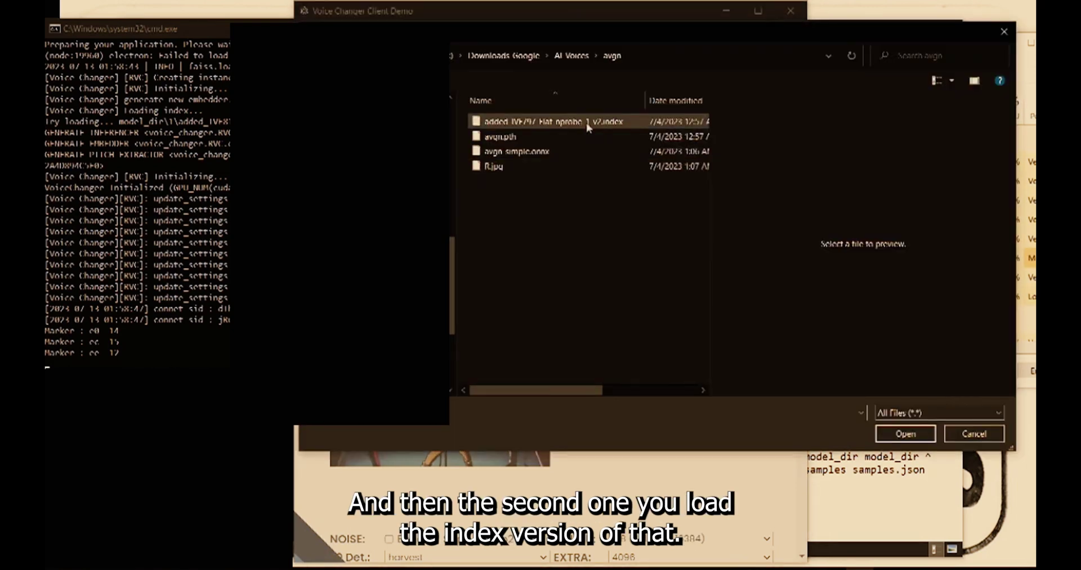
click(587, 124)
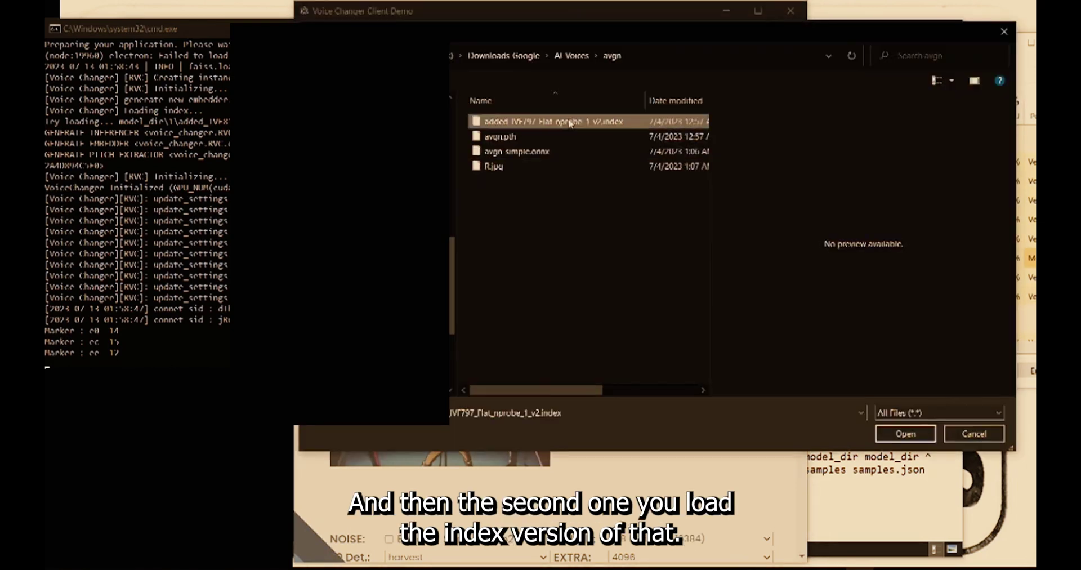
click(890, 433)
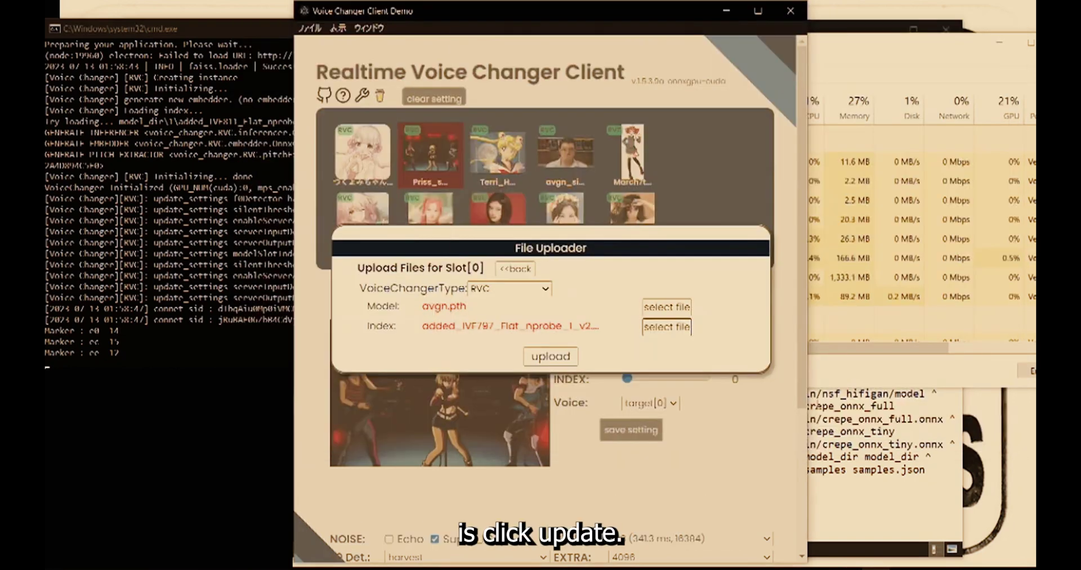
click(538, 356)
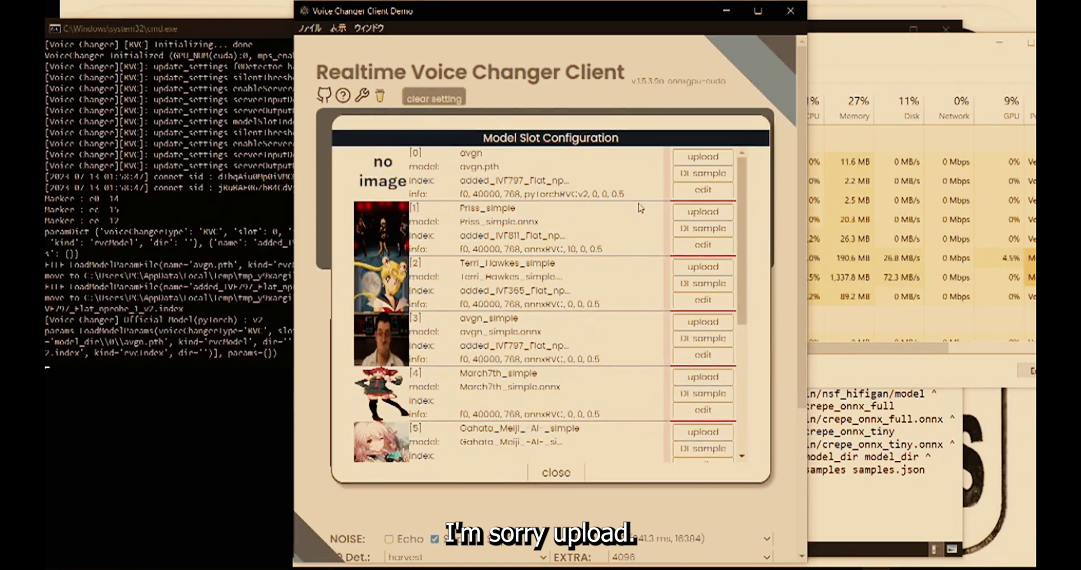
Close the slot configuration, load the avgn voice, and export it to ONNX
click(577, 474)
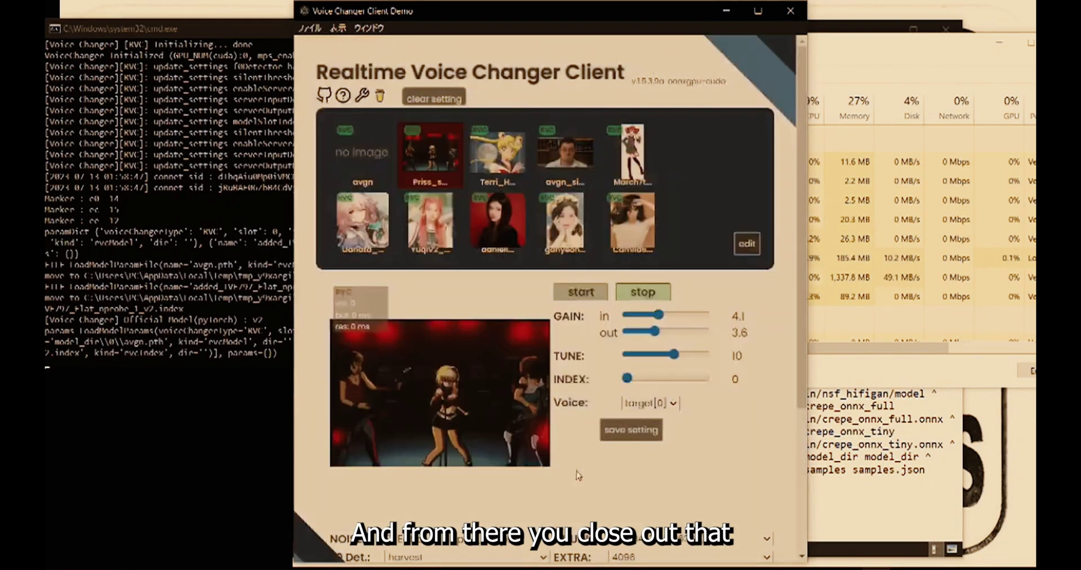
click(351, 140)
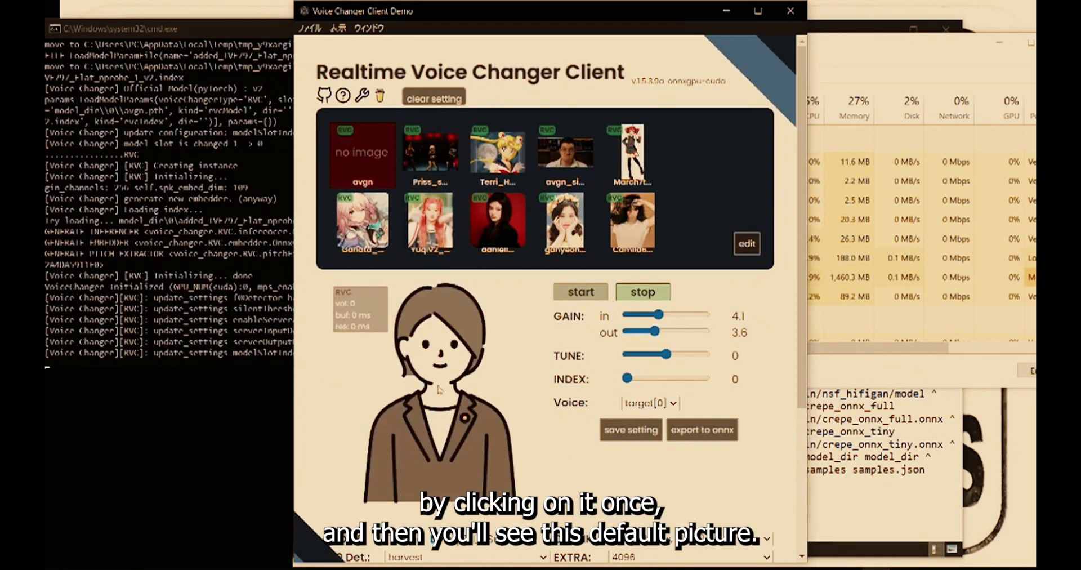
click(706, 437)
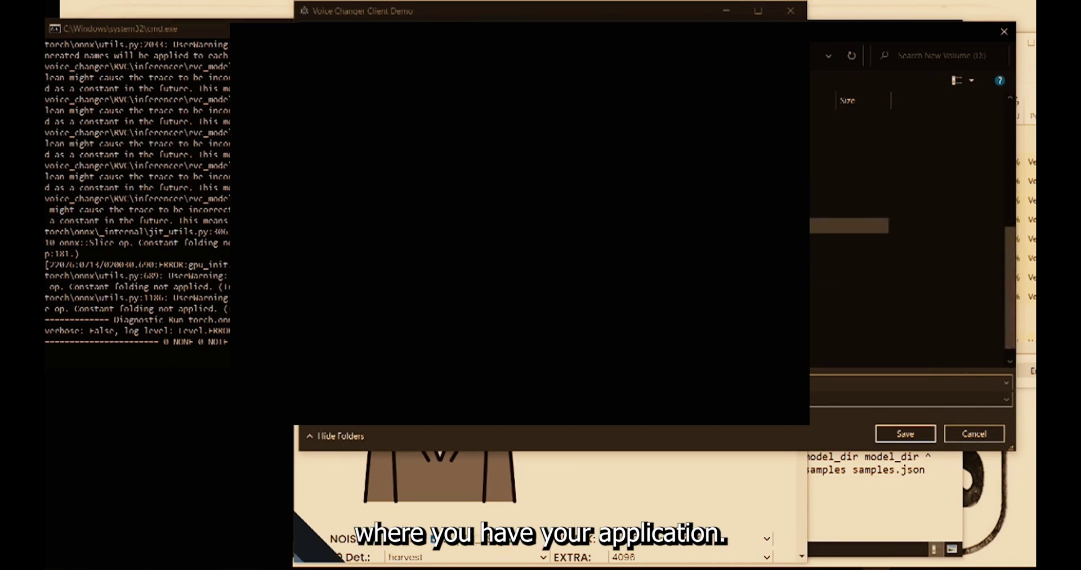
Browse the Save dialog into the voice changer's MMVCServerSIO folder
click(849, 180)
double_click(550, 181)
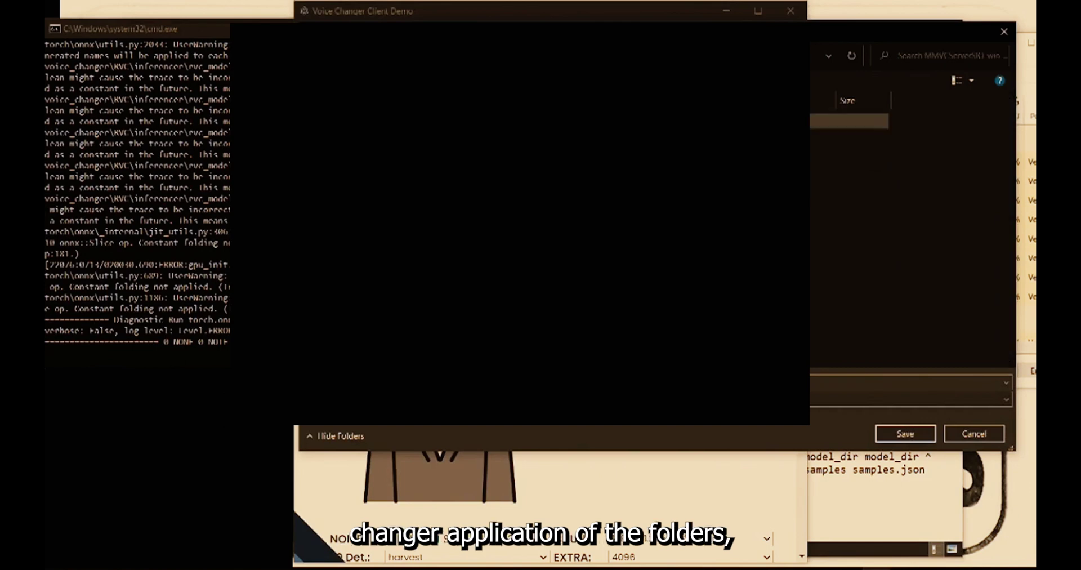
double_click(551, 121)
scroll(533, 226, down, 5)
scroll(533, 226, down, 5)
scroll(533, 225, down, 5)
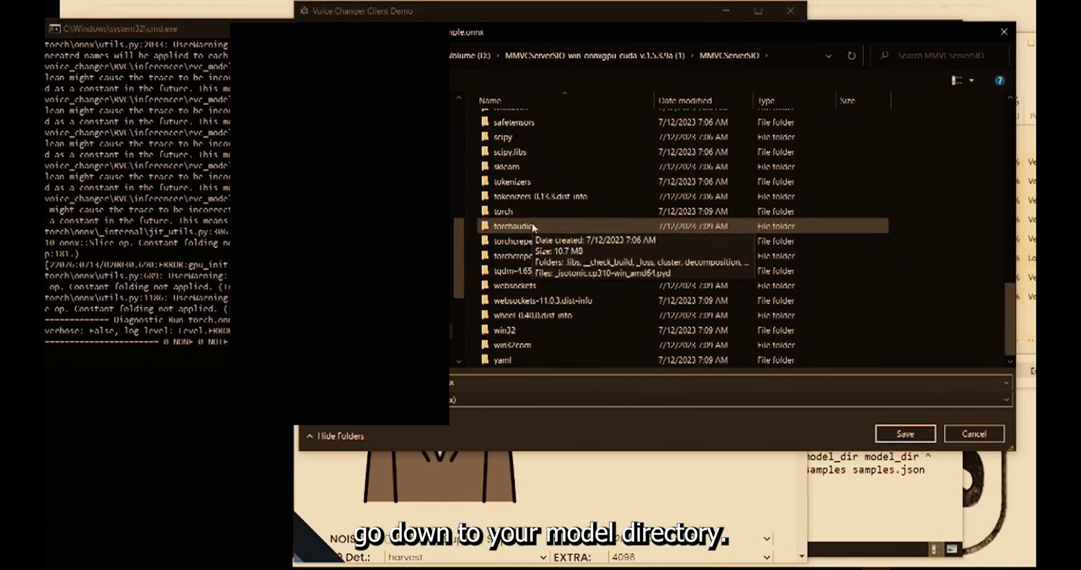
scroll(532, 234, up, 3)
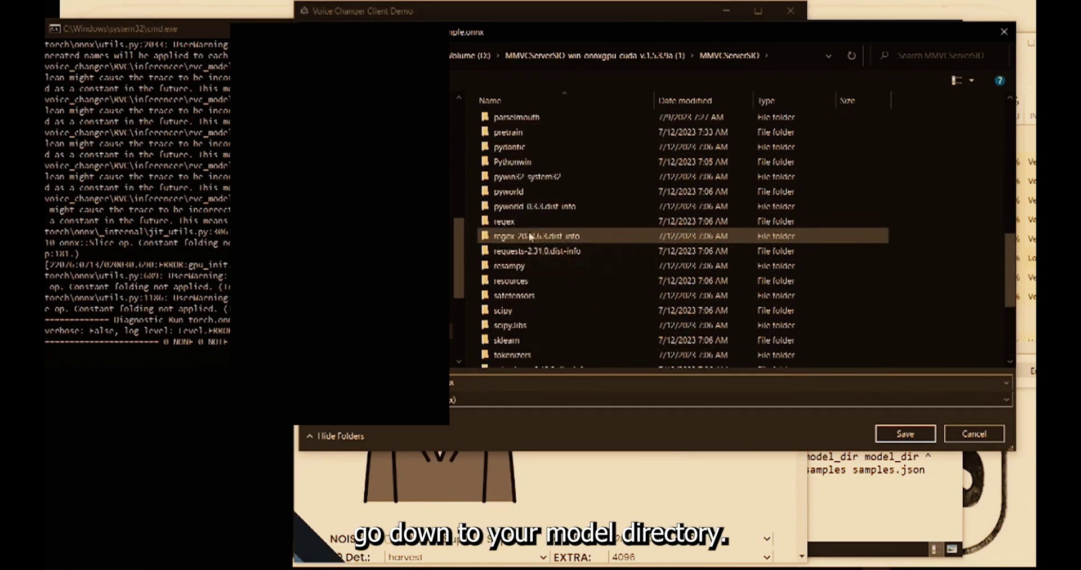
scroll(530, 225, up, 1)
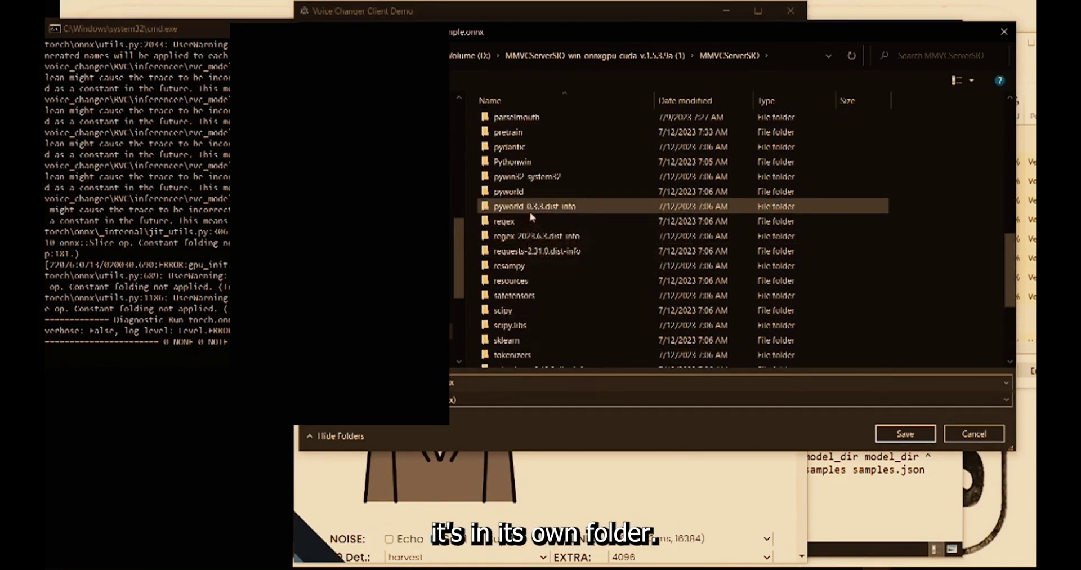
scroll(532, 214, down, 4)
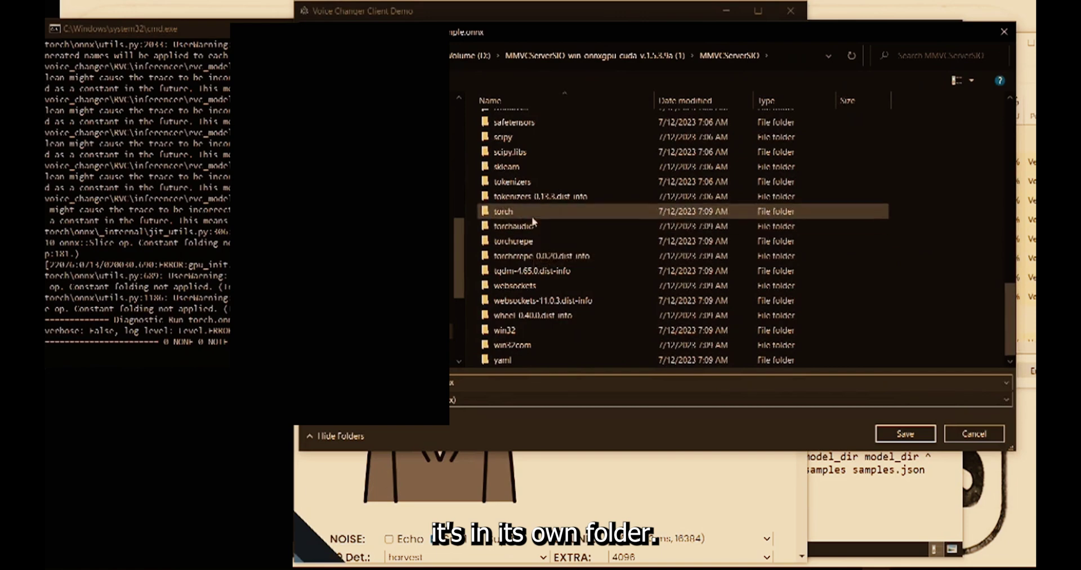
scroll(533, 216, up, 1)
scroll(533, 219, up, 3)
scroll(534, 219, up, 2)
scroll(535, 219, up, 1)
scroll(538, 159, up, 1)
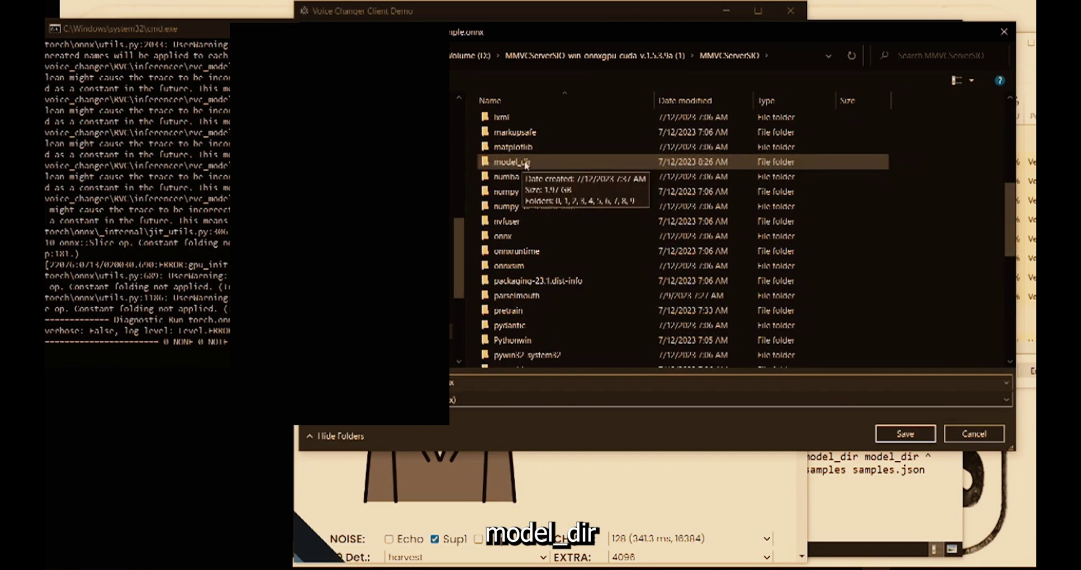
Save the avgn ONNX export into model_dir\0
double_click(525, 164)
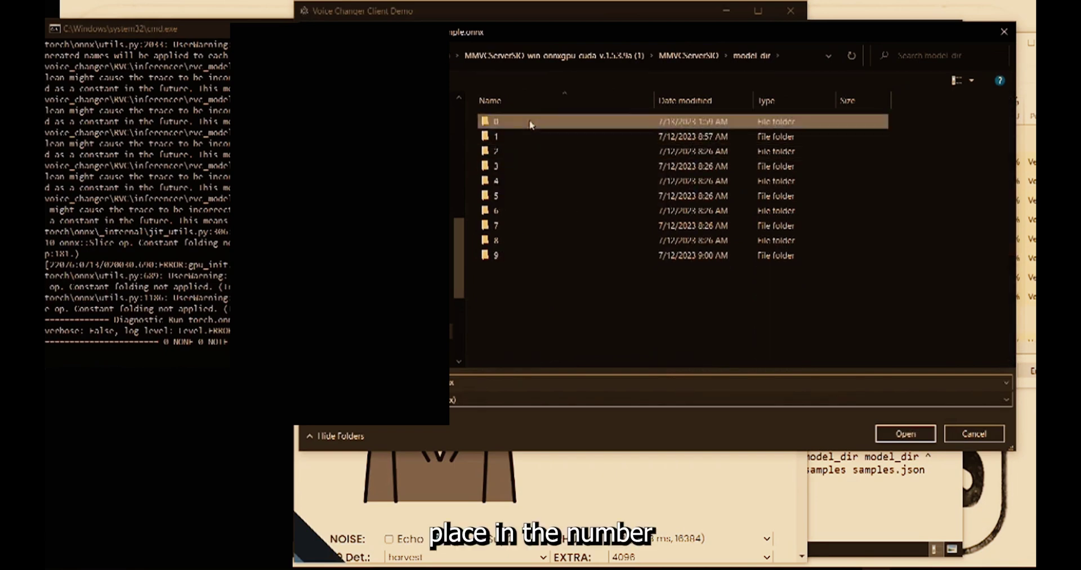
double_click(530, 123)
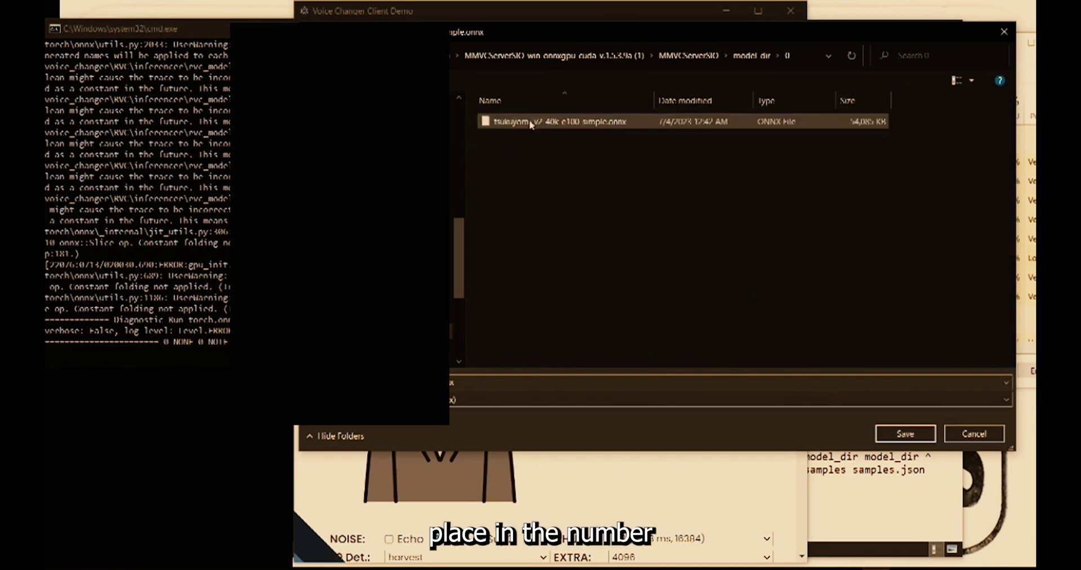
click(920, 438)
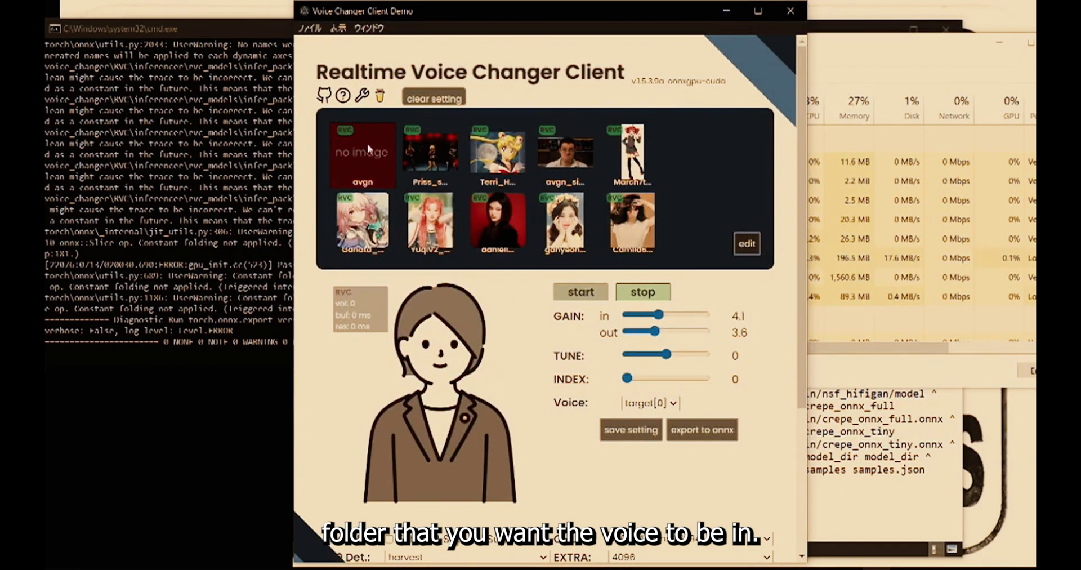
Re-upload slot 0 with avgn_simple.onnx from model_dir\0 as its model
click(747, 243)
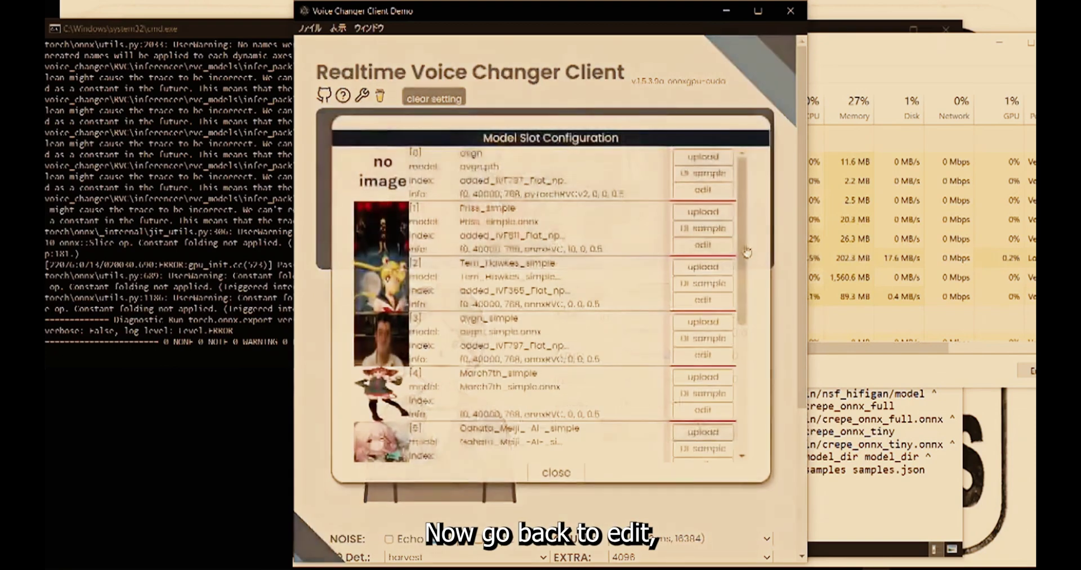
click(690, 157)
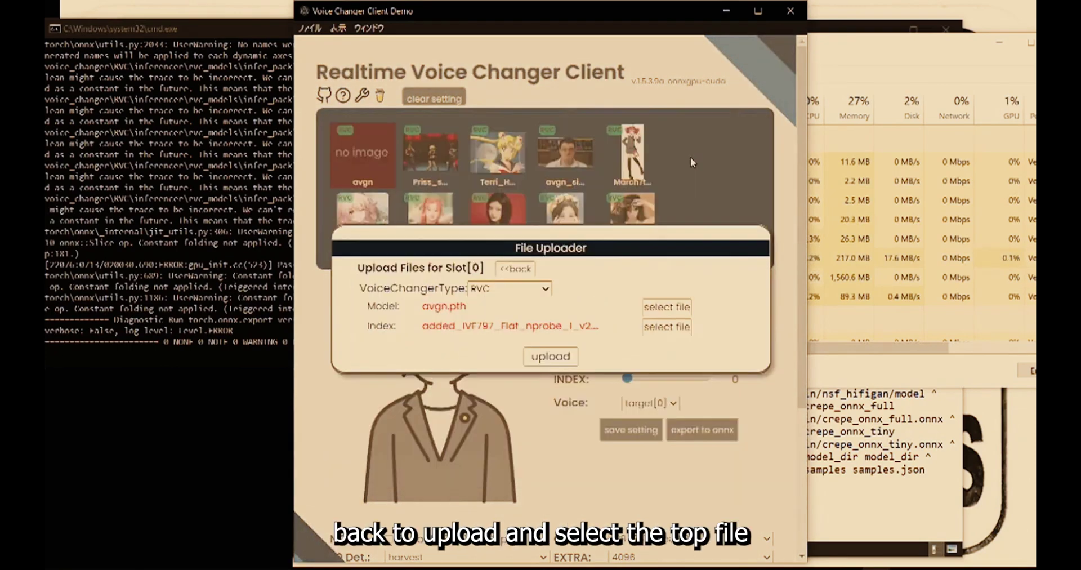
click(667, 307)
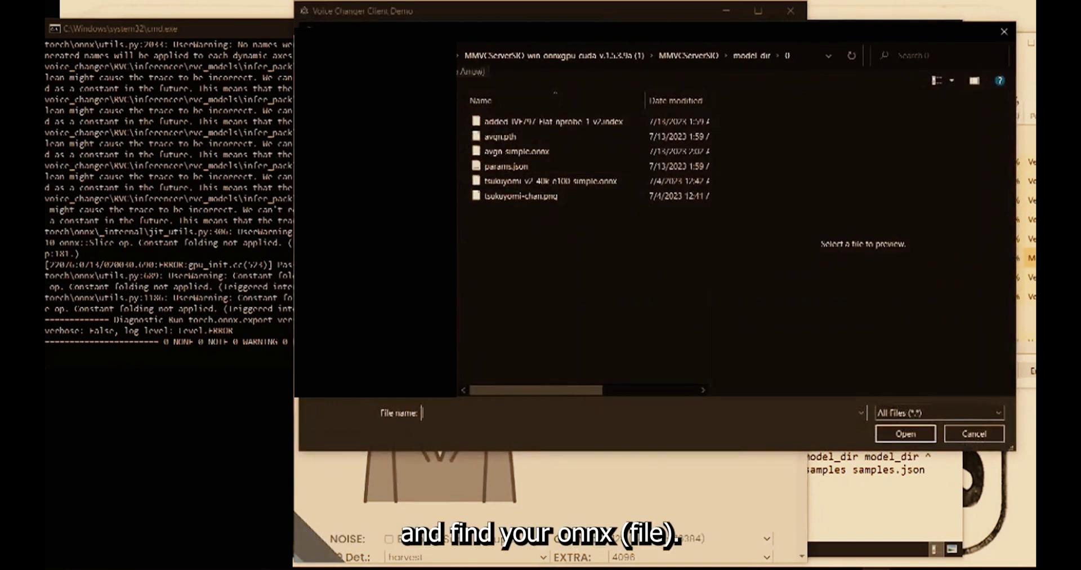
click(446, 55)
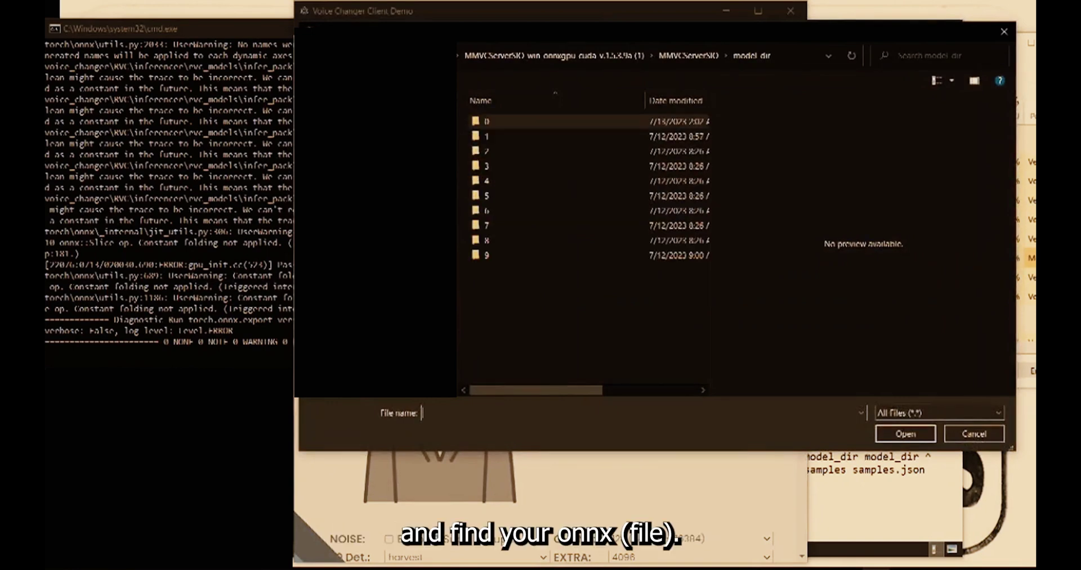
double_click(499, 125)
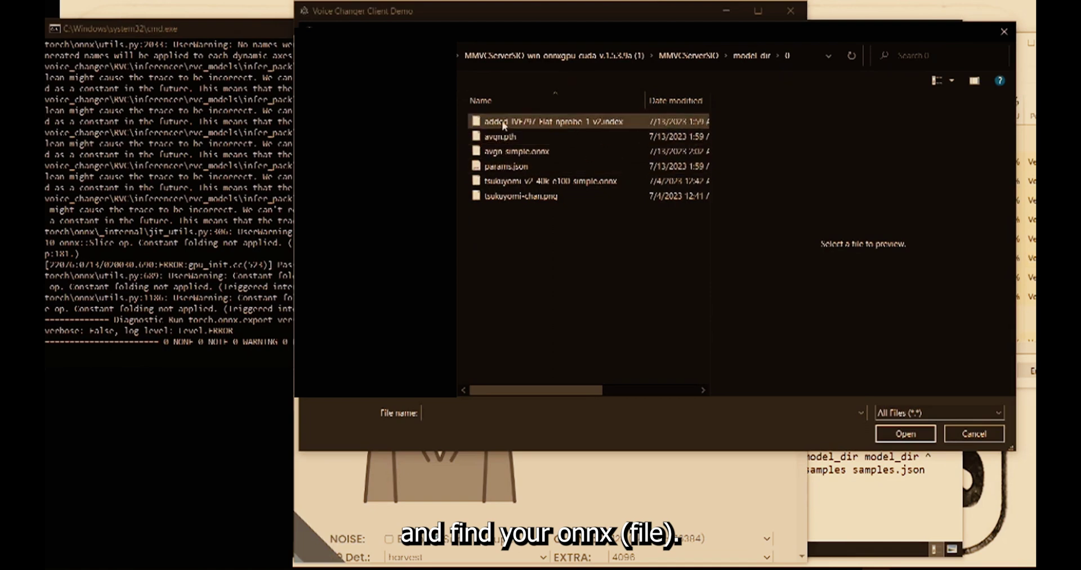
click(503, 122)
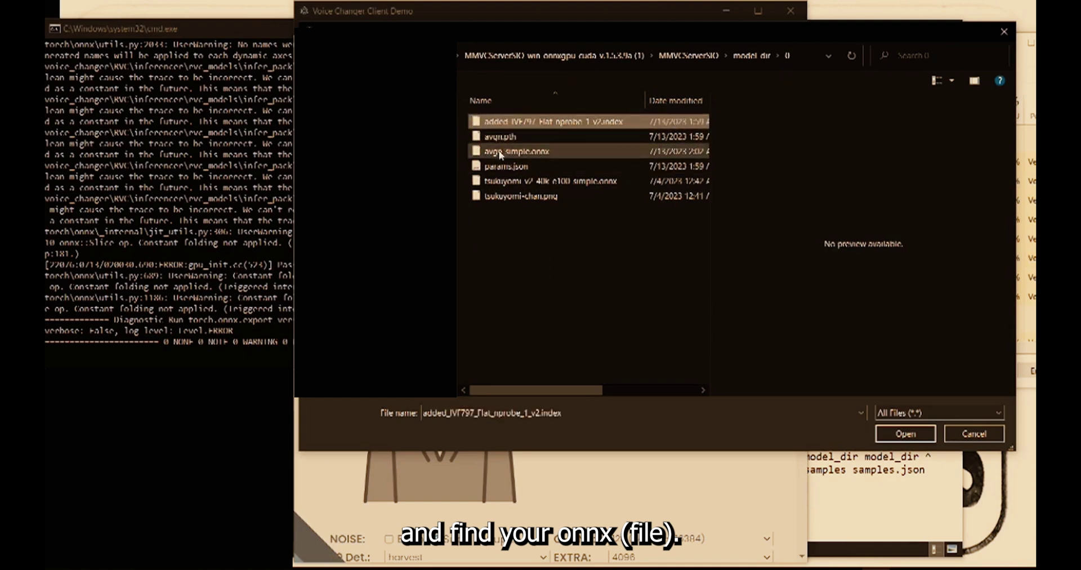
click(500, 155)
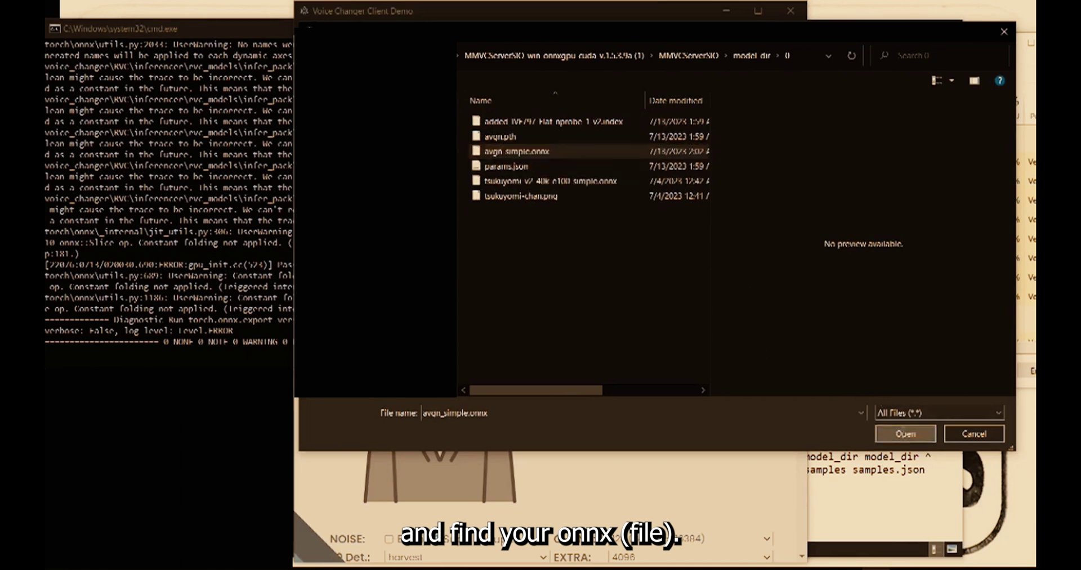
click(906, 433)
click(575, 358)
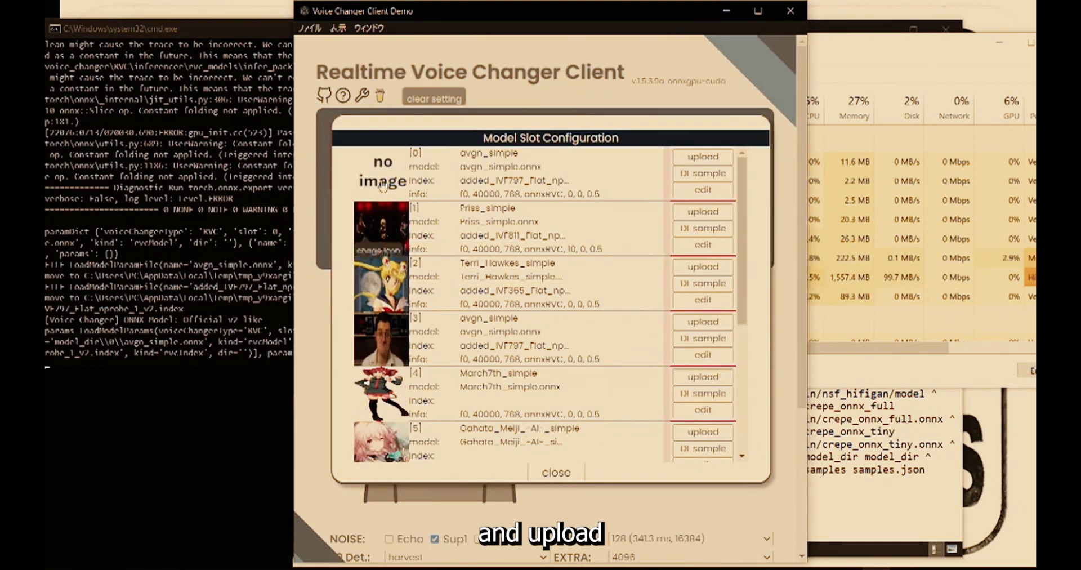
Set slot 0's icon to the R.jpg photo from model_dir\3
click(383, 171)
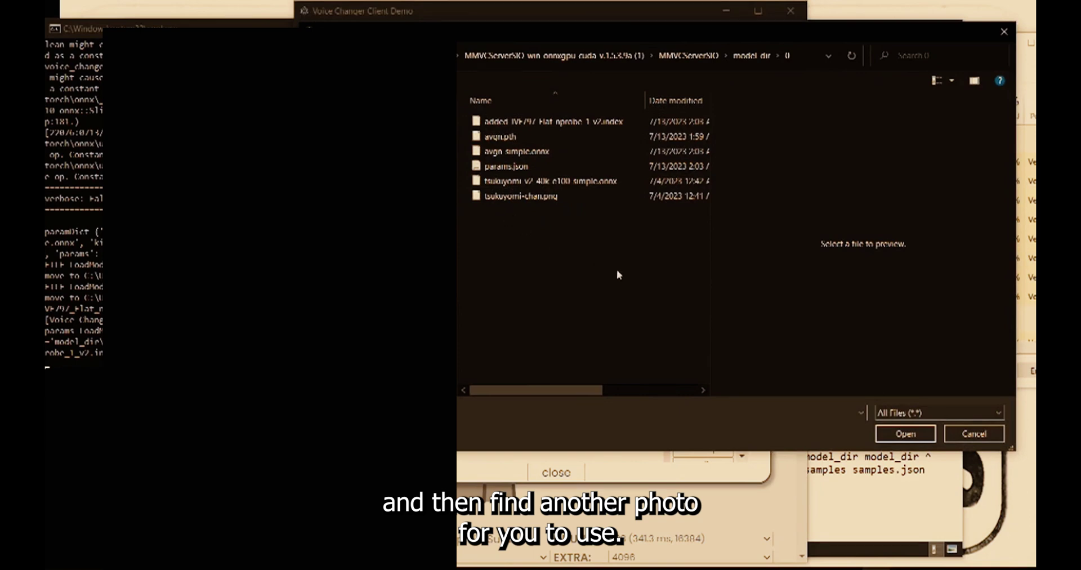
click(973, 433)
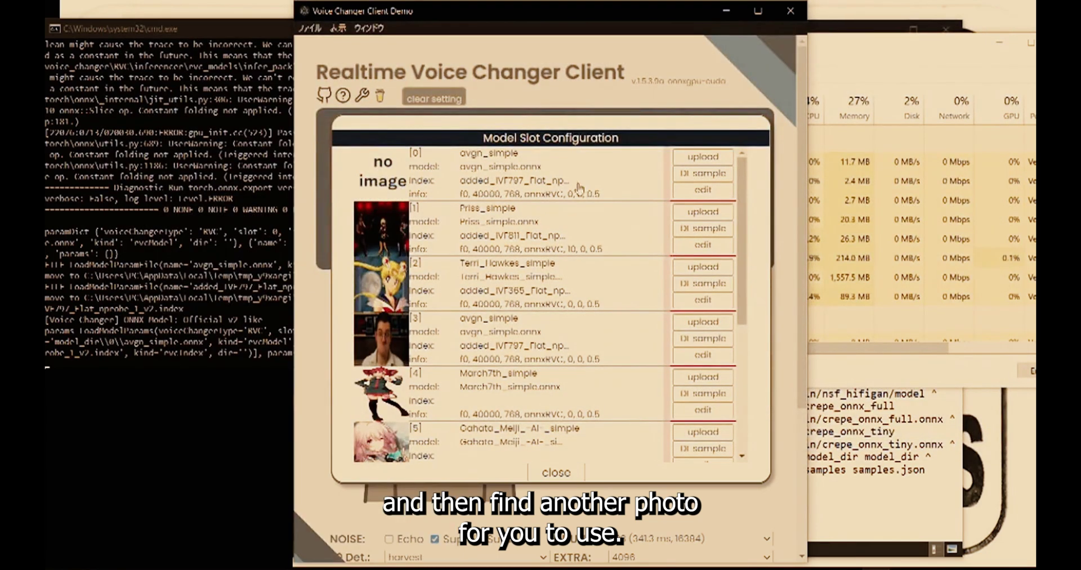
click(368, 181)
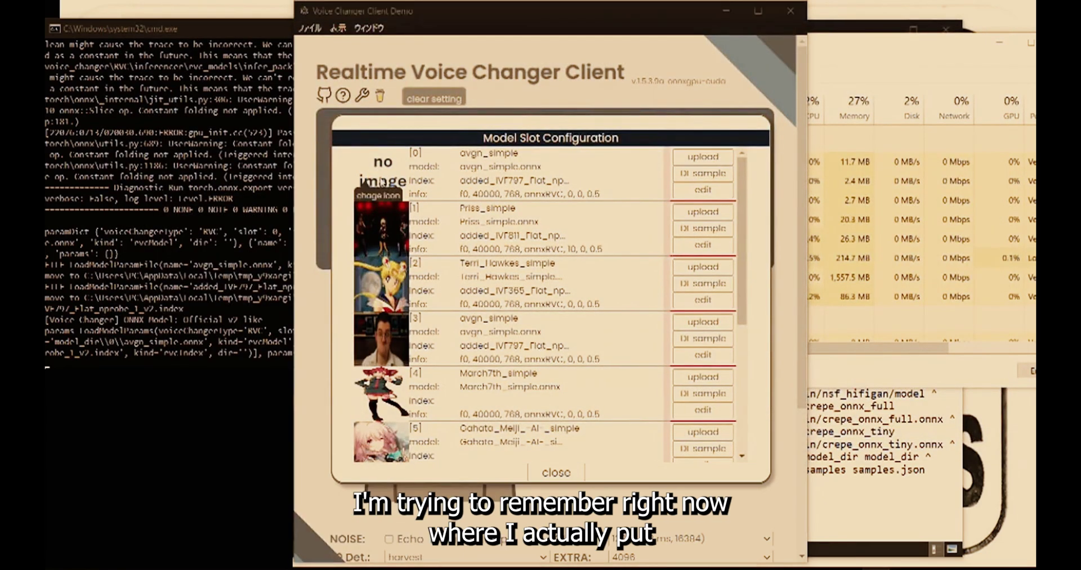
drag(465, 27, 326, 467)
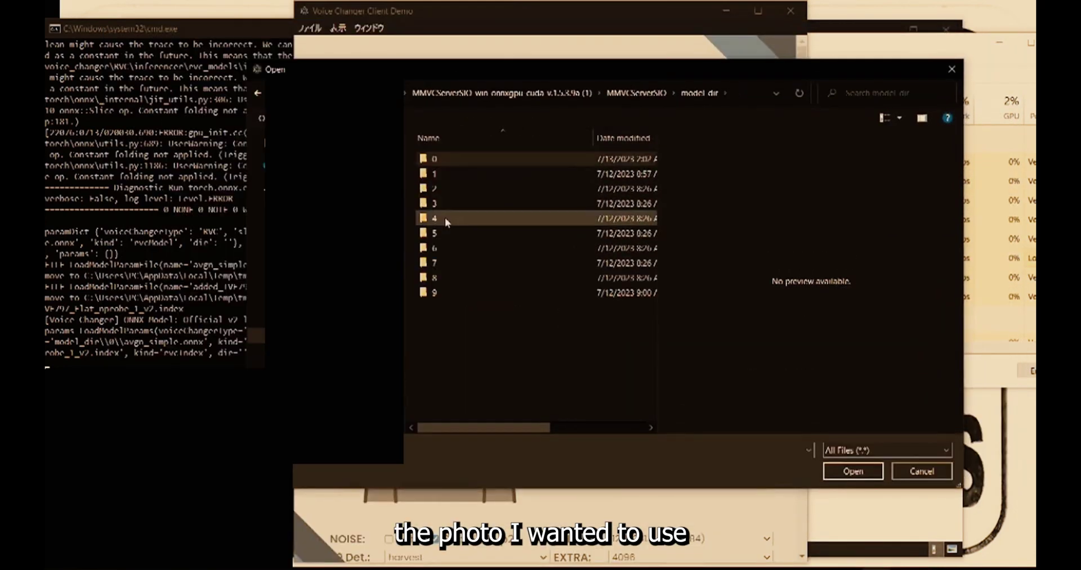
double_click(445, 205)
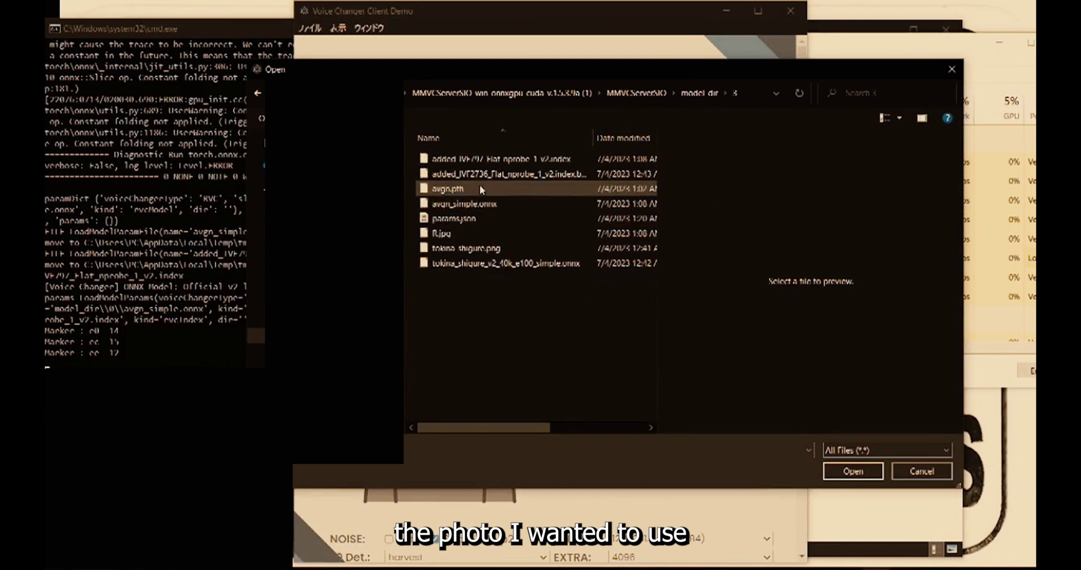
click(466, 234)
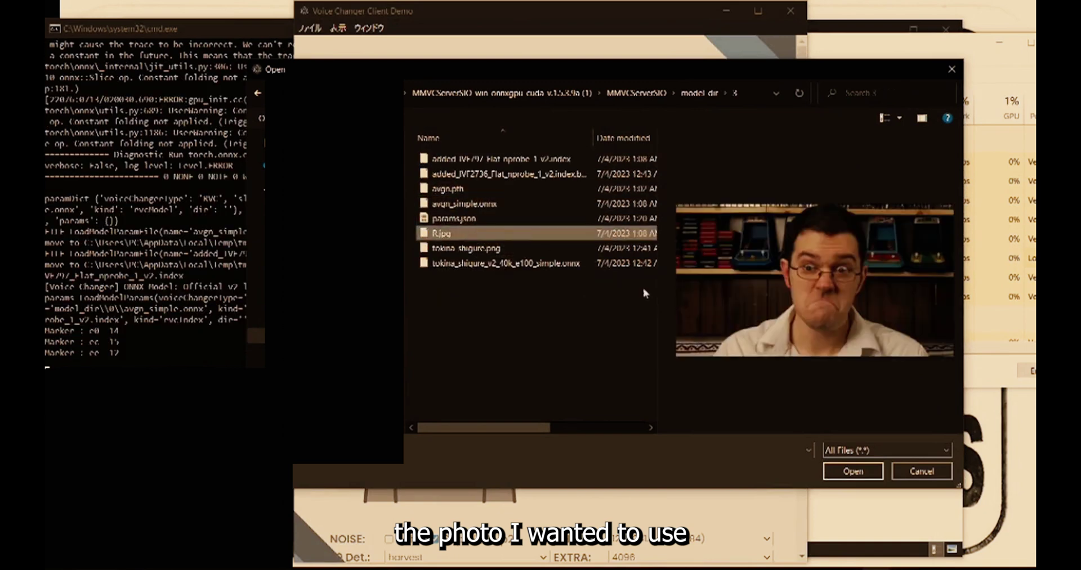
click(844, 471)
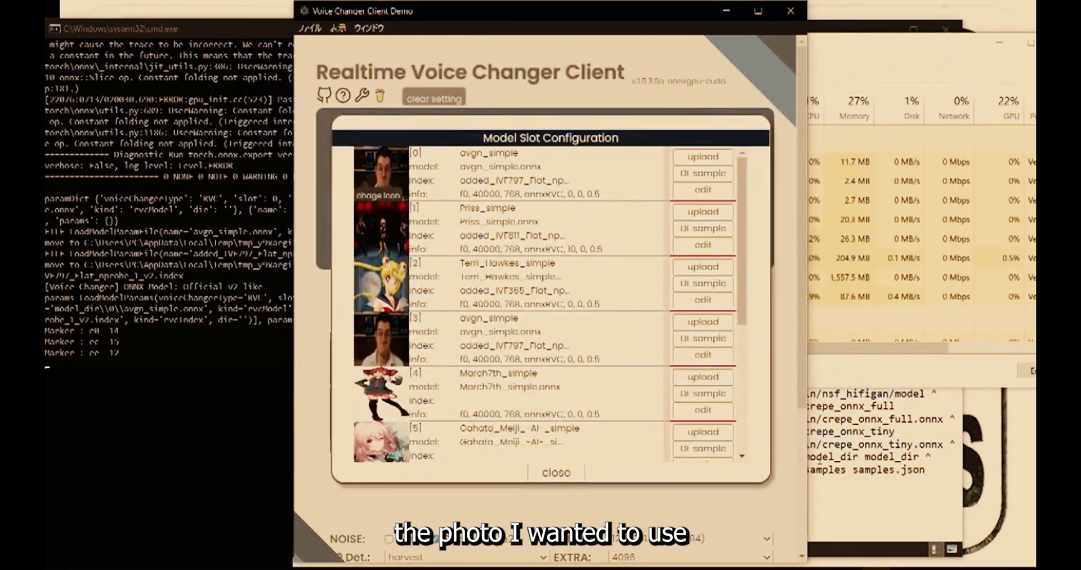
Close the slot configuration, activate the avgn voice, and scroll to the conversion settings
click(565, 472)
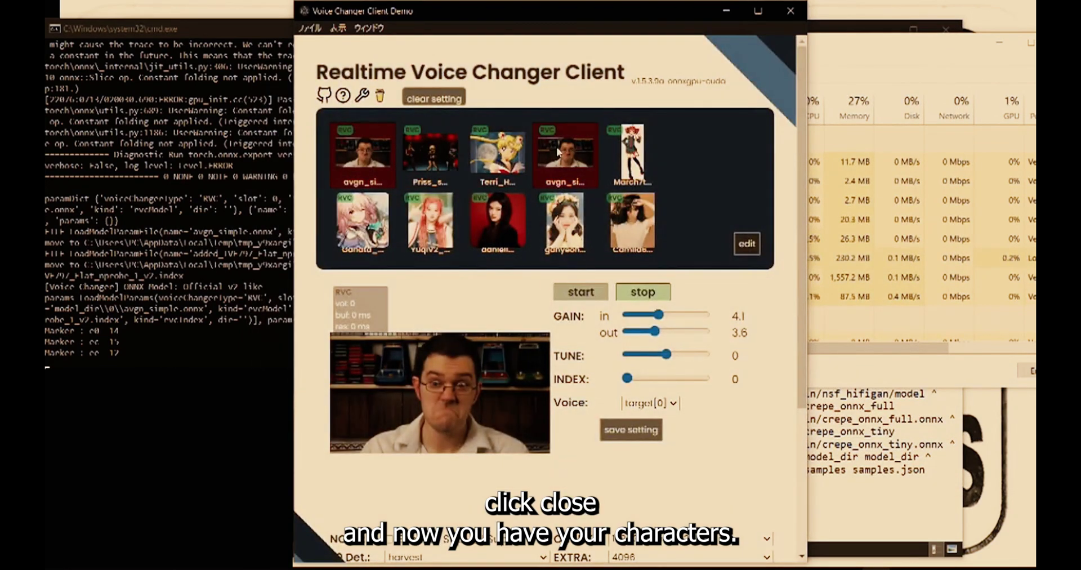
click(363, 153)
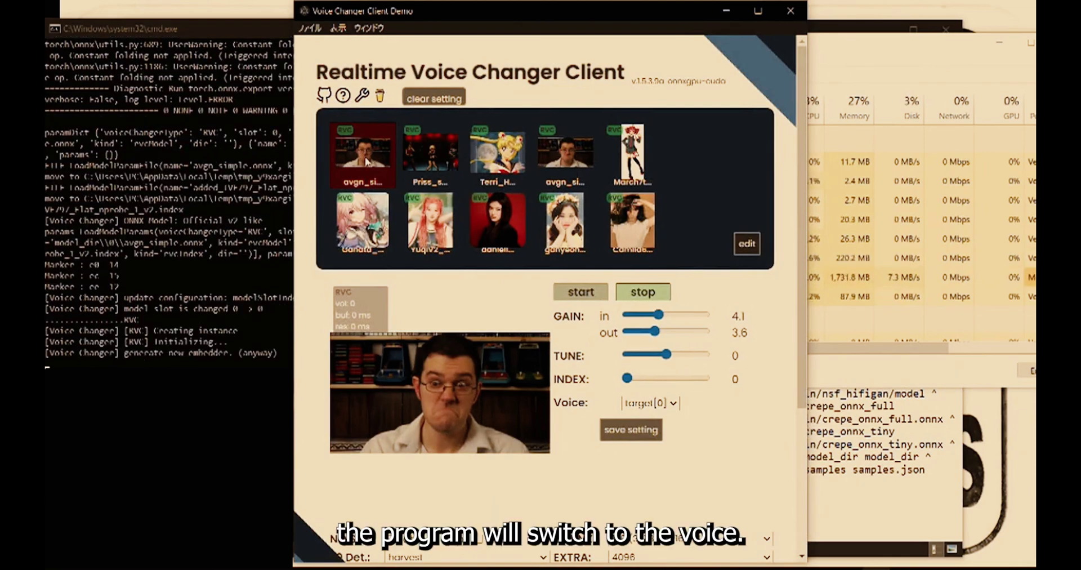
scroll(724, 431, down, 3)
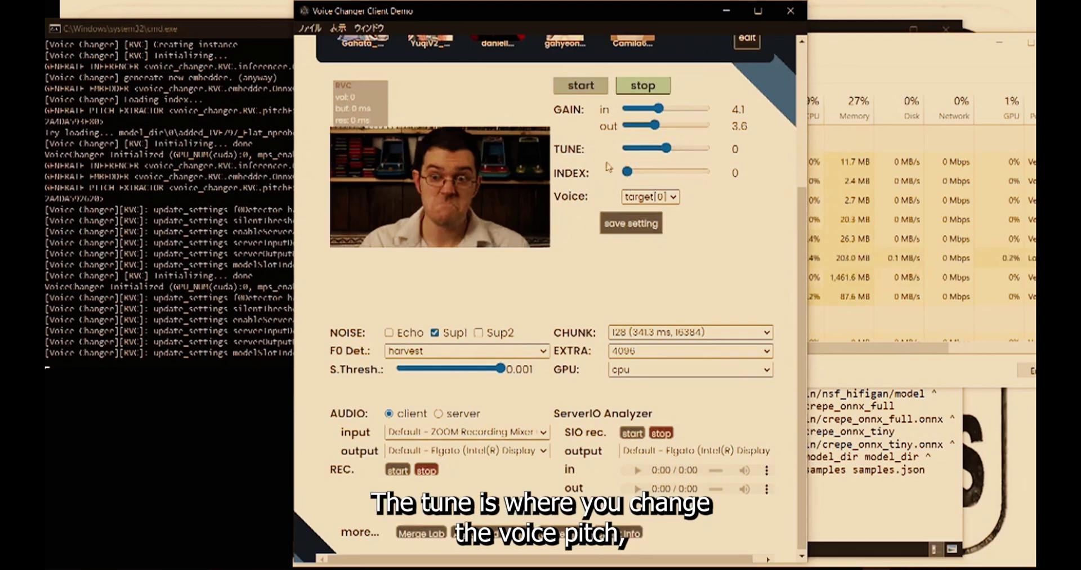
Save the voice settings and set the sound threshold back to 0.001
click(637, 233)
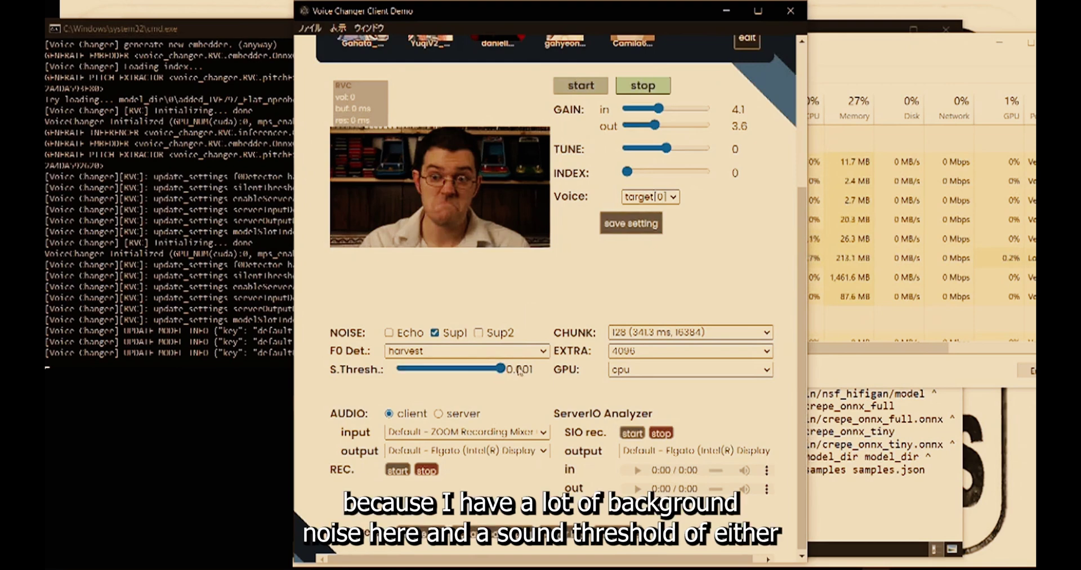
click(460, 369)
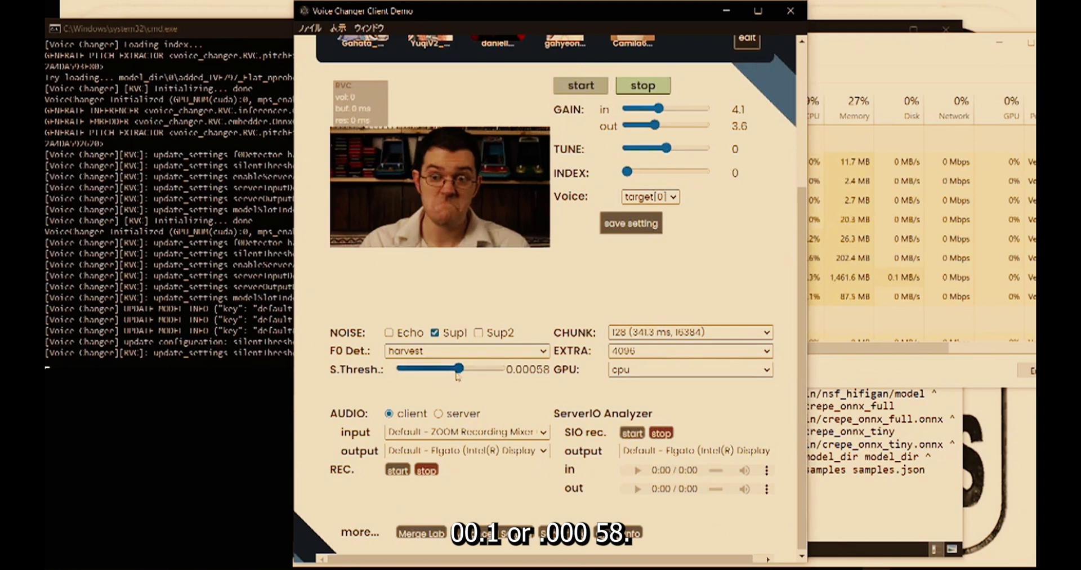
drag(459, 369, 527, 368)
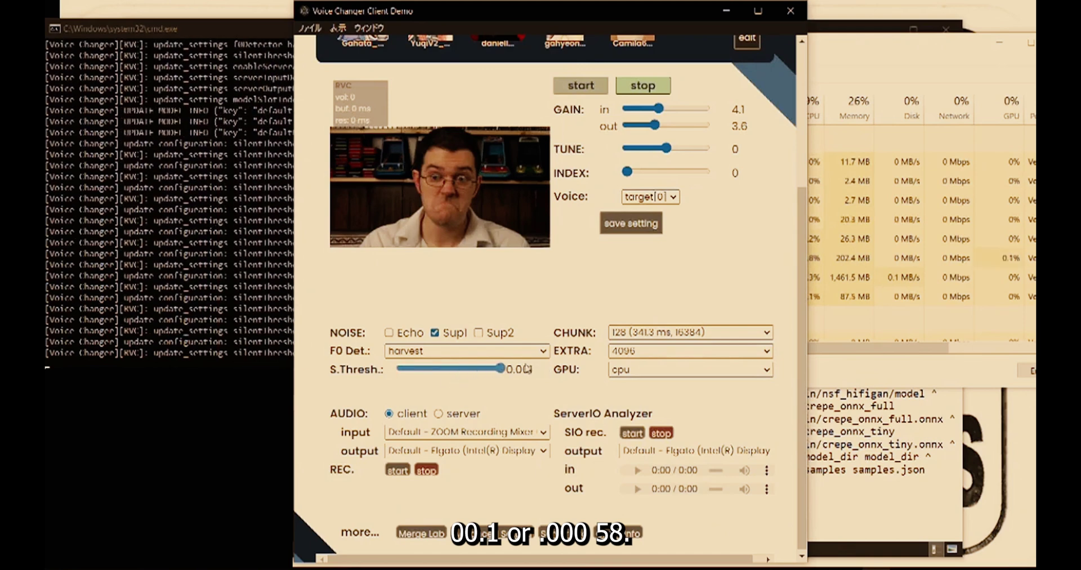
Keep harvest pitch detection and review the chunk size options, leaving 128
click(408, 353)
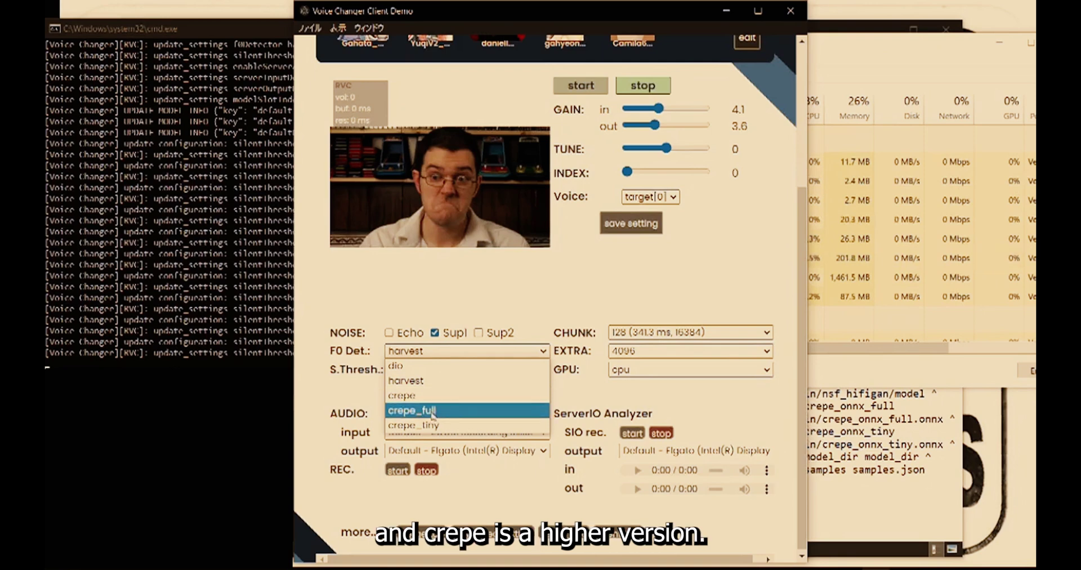
click(450, 380)
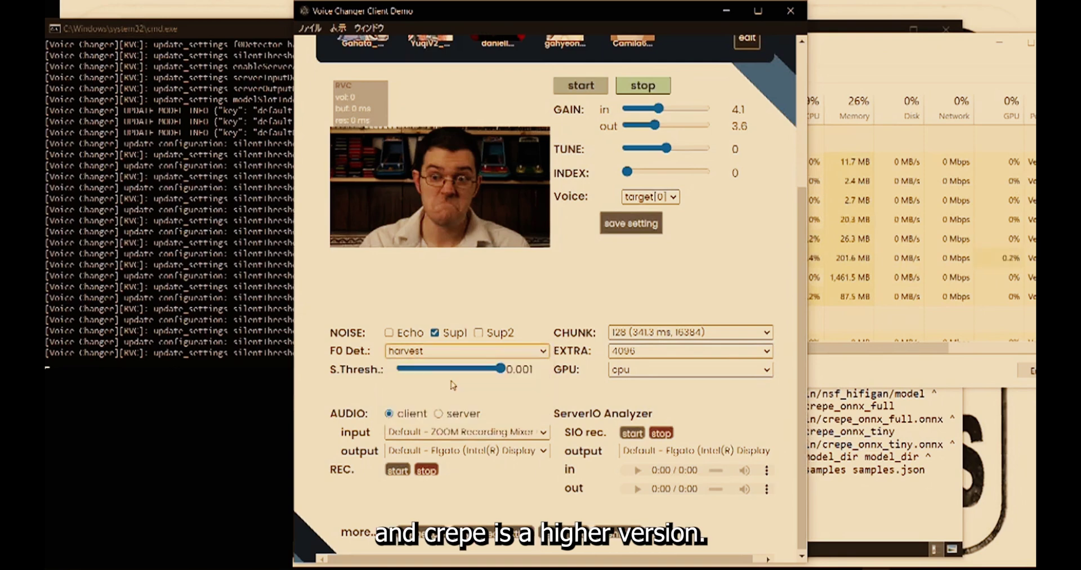
click(761, 333)
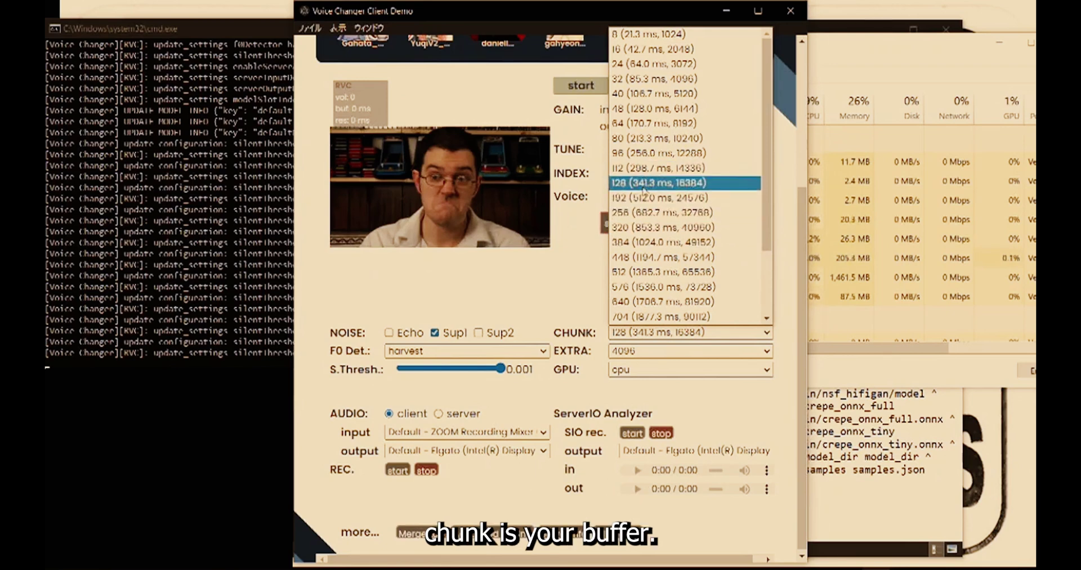
click(676, 333)
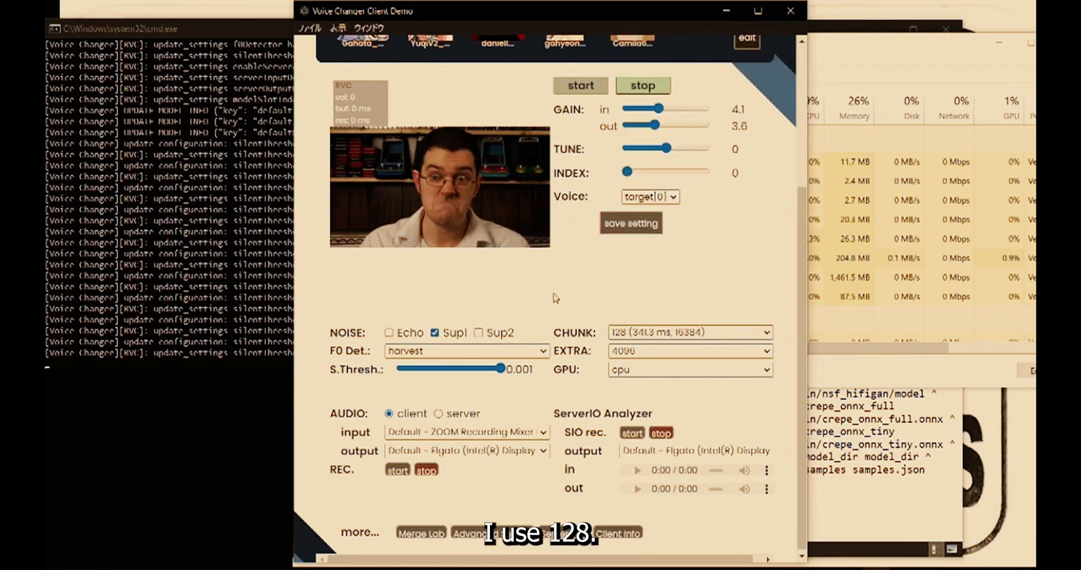
click(684, 356)
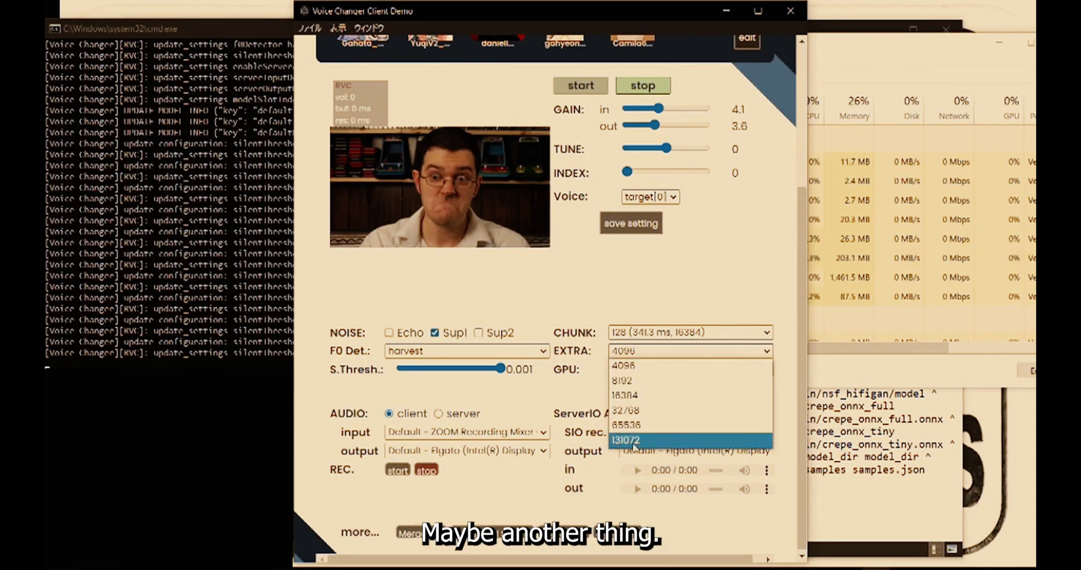
click(596, 385)
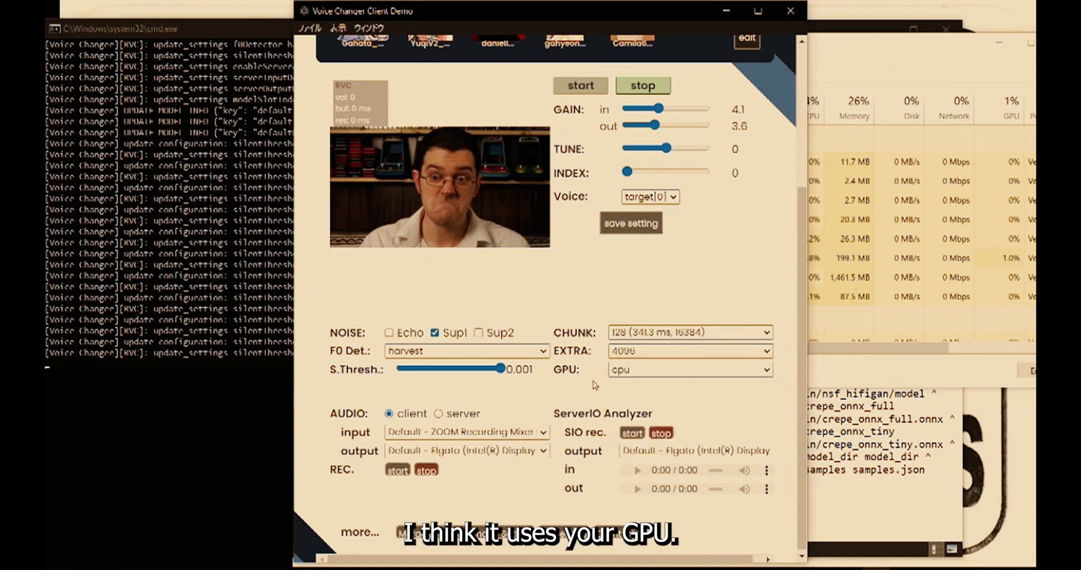
click(630, 375)
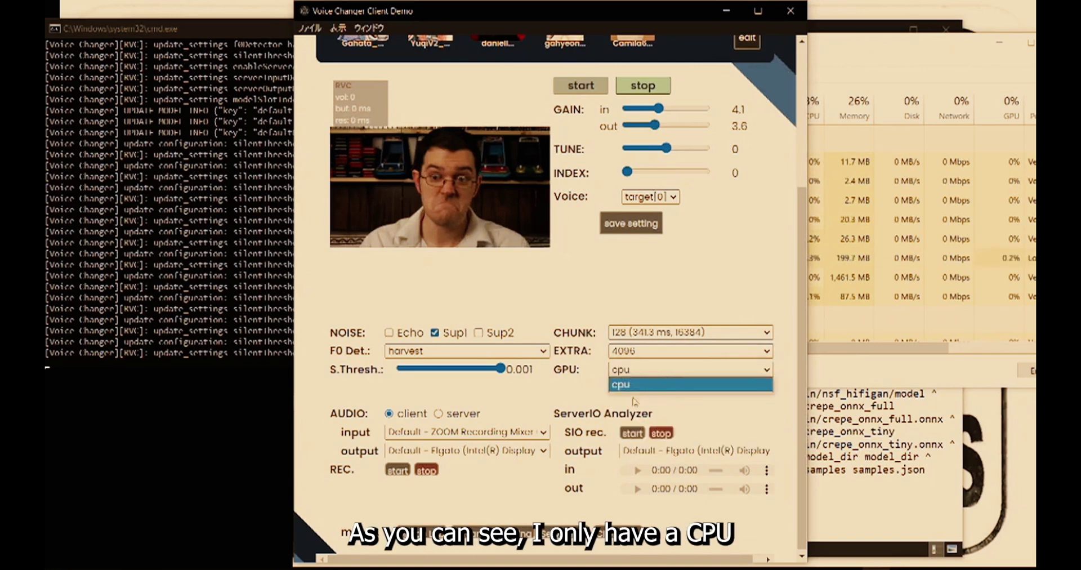
click(595, 388)
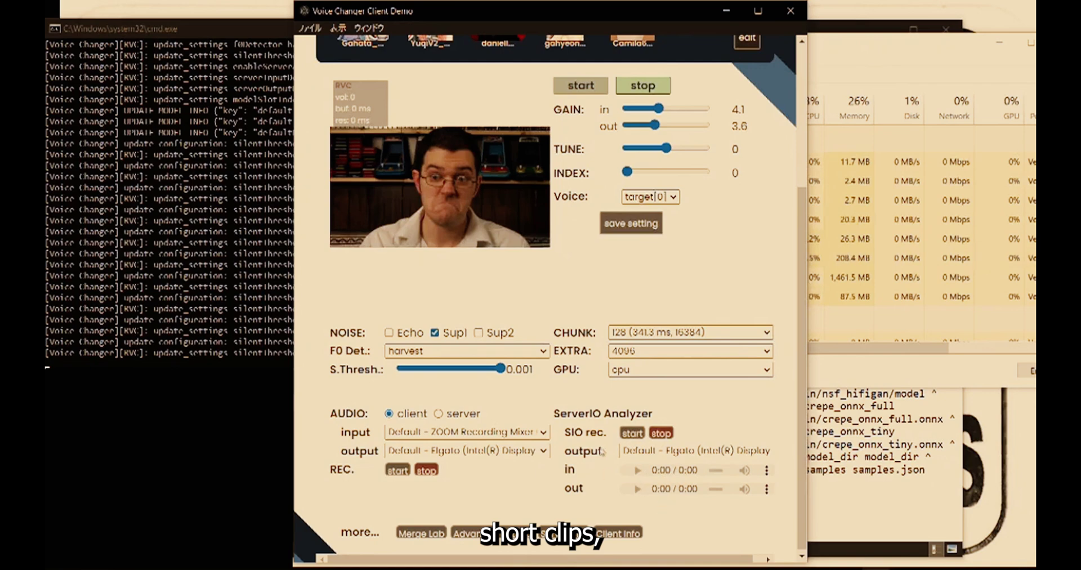
click(445, 415)
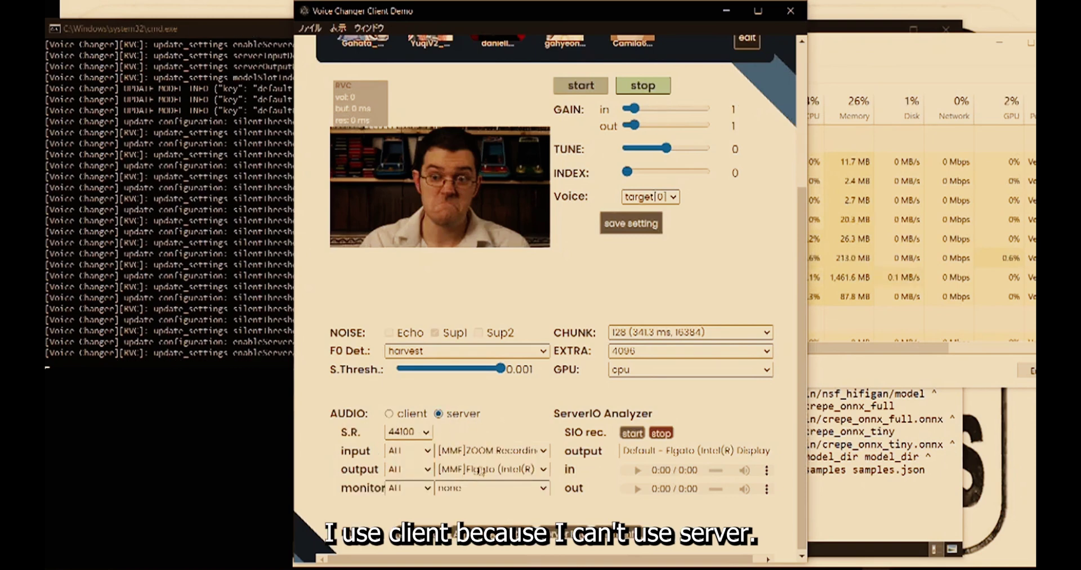
click(424, 434)
click(407, 478)
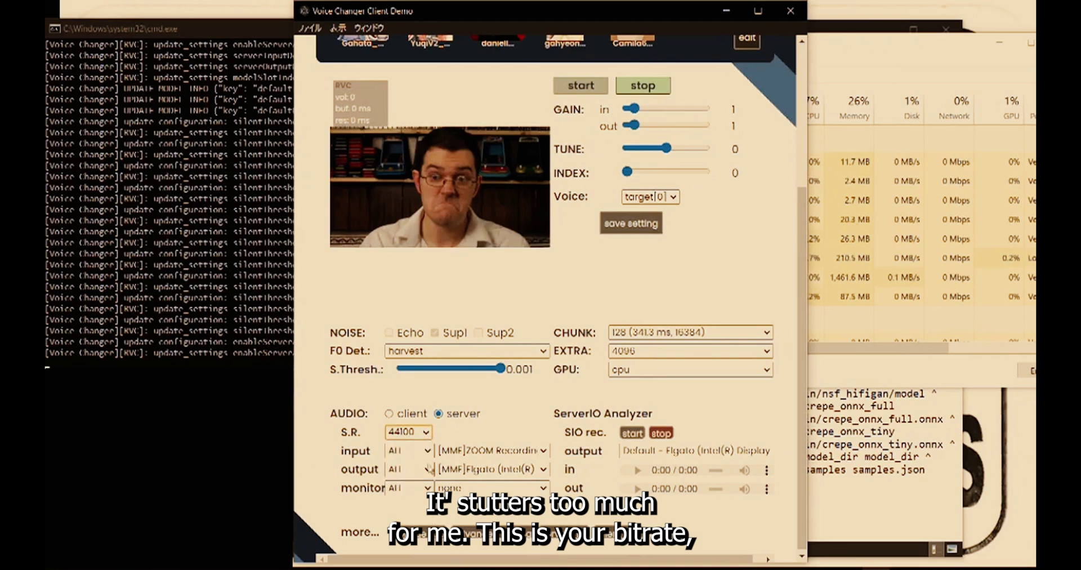
click(457, 451)
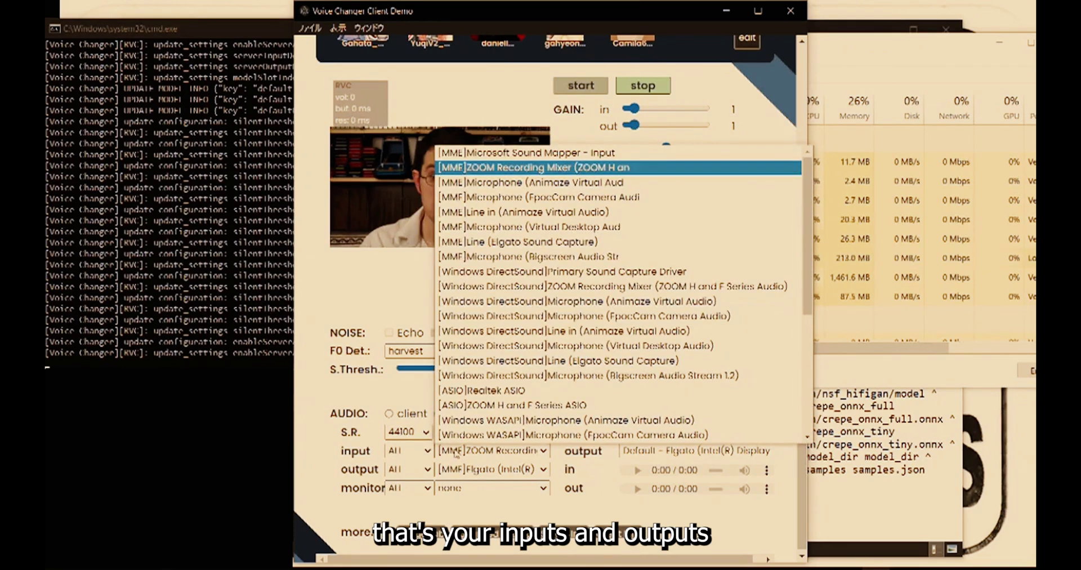
click(456, 455)
click(454, 472)
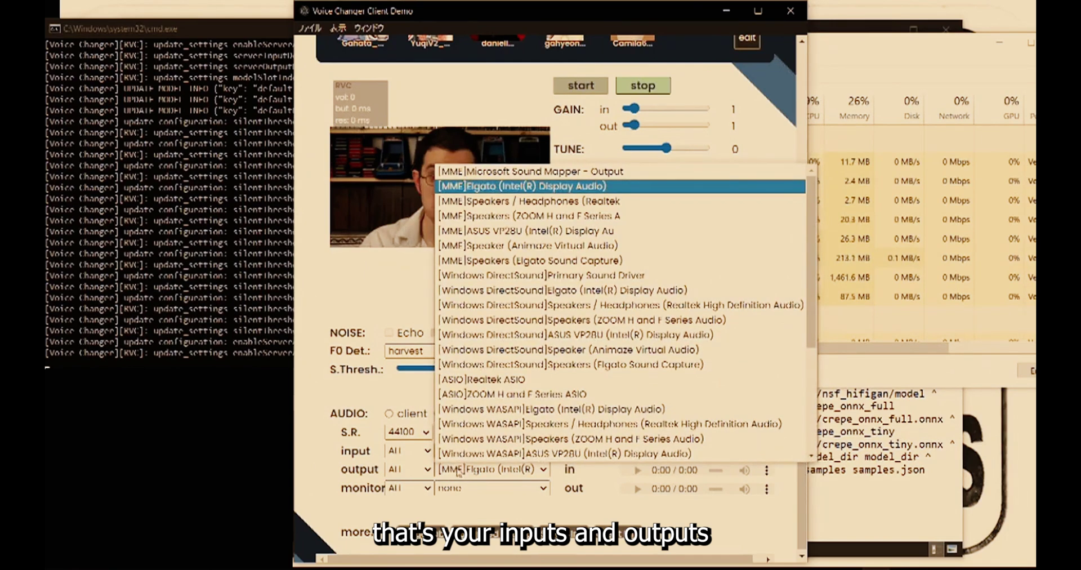
click(457, 472)
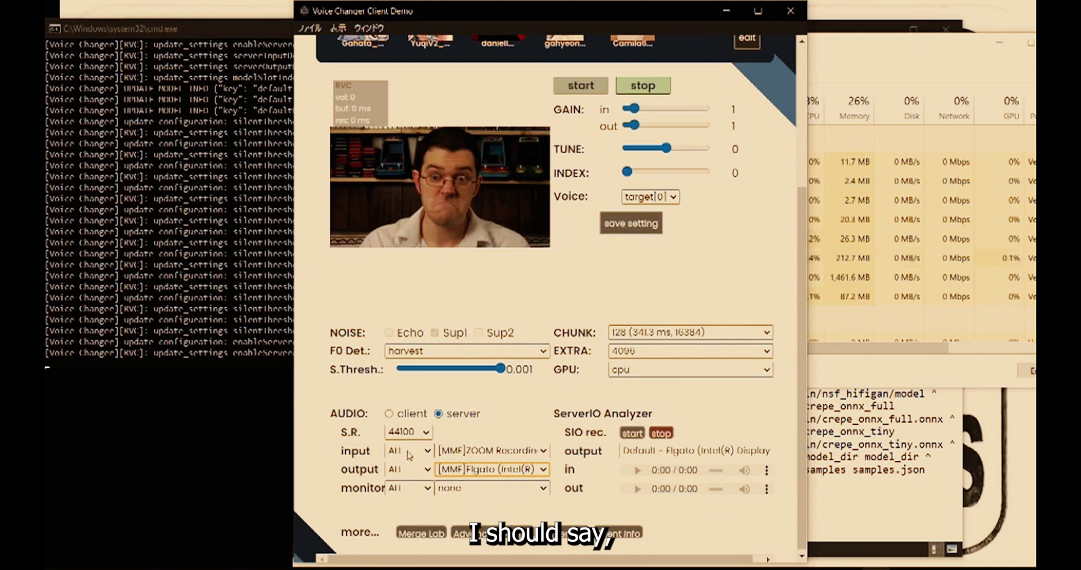
click(389, 413)
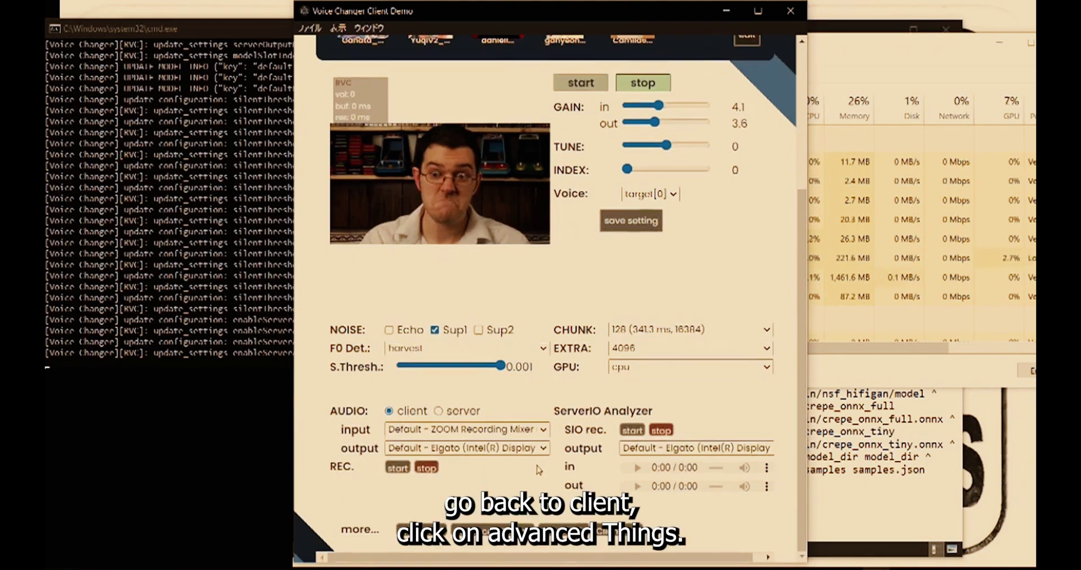
click(483, 531)
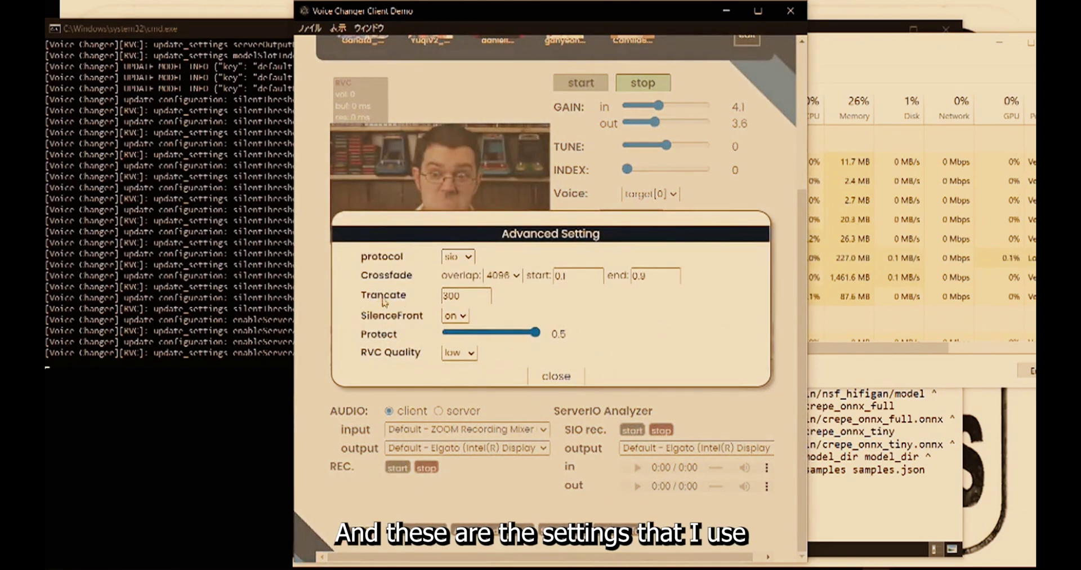
mouse_move(465, 295)
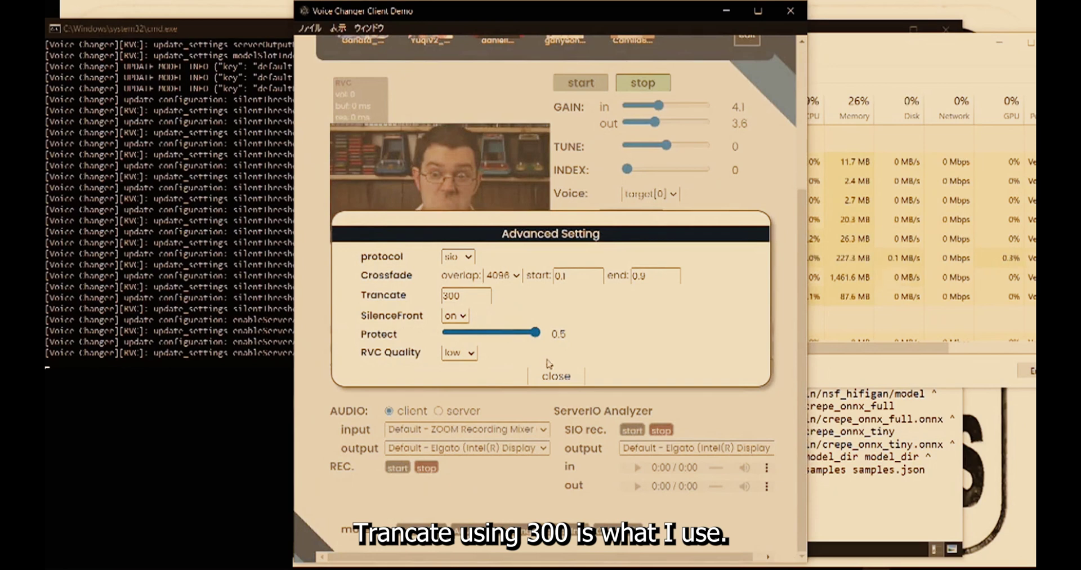
click(571, 383)
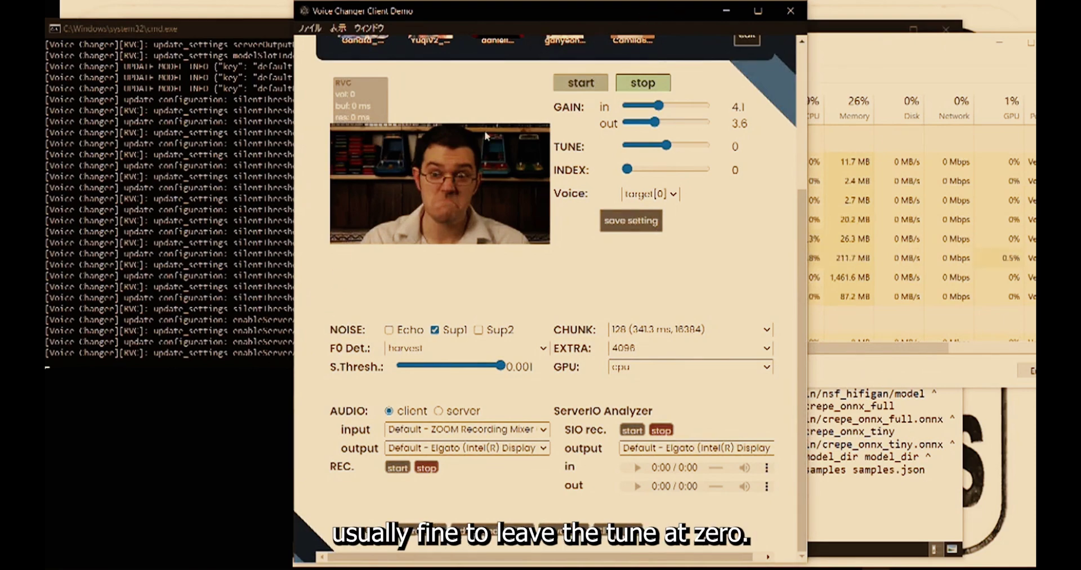
Start real-time AVGN voice conversion and bring the server console to the front
scroll(512, 158, up, 2)
scroll(513, 155, up, 2)
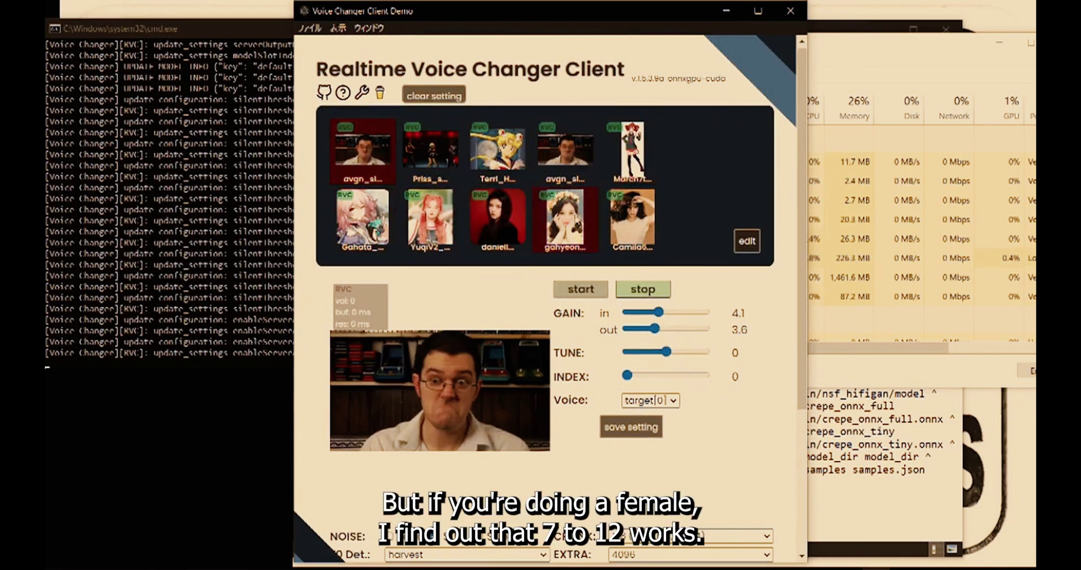
click(568, 295)
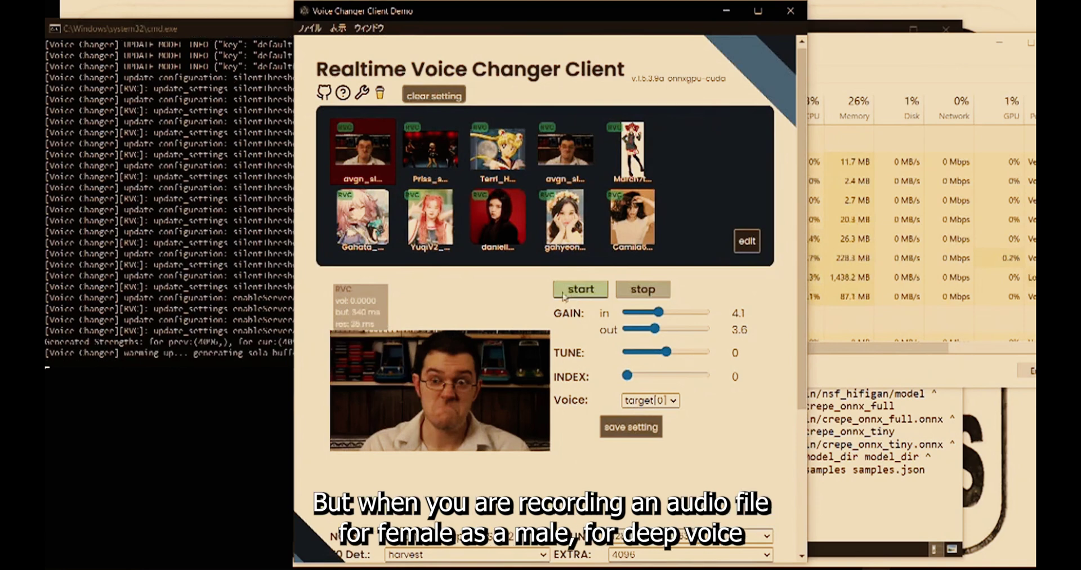
click(164, 321)
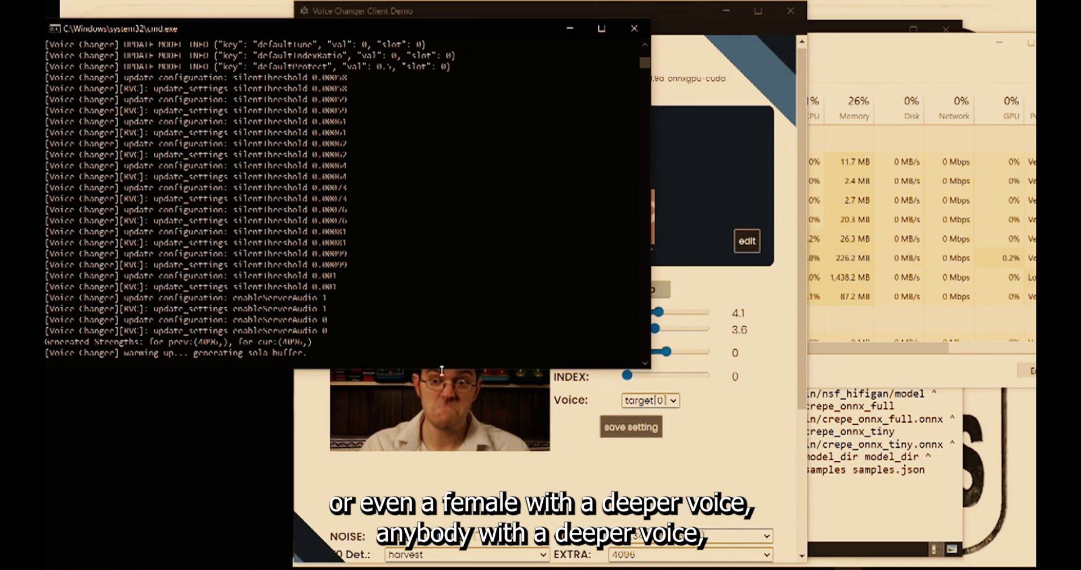
Return to the client window and scroll to the AUDIO and ServerIO Analyzer sections
click(636, 470)
scroll(636, 470, down, 2)
scroll(636, 470, down, 1)
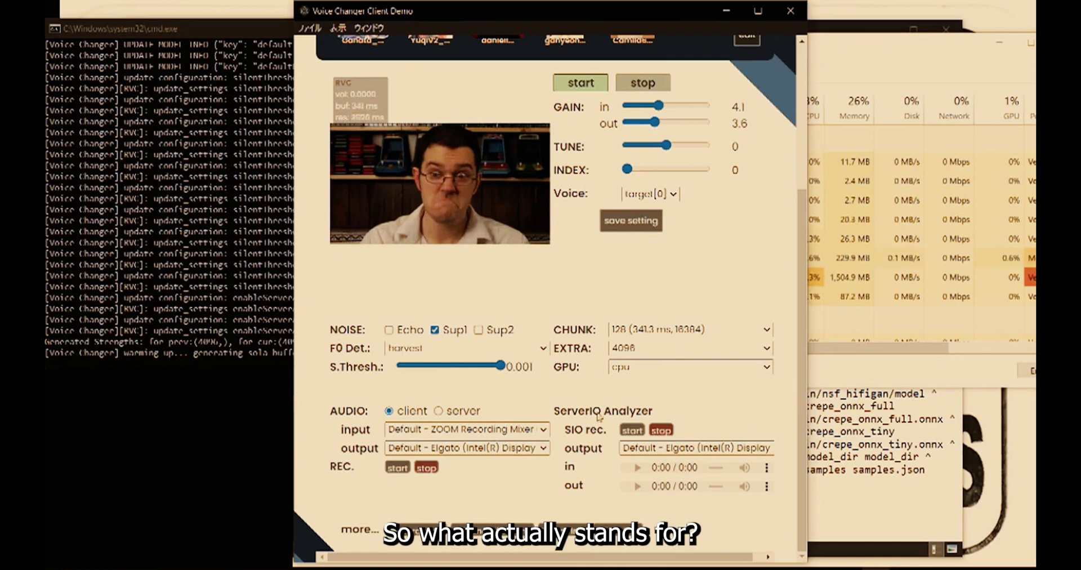
Route client audio output to Speakers / Headphones (Realtek High Definition Audio) instead of communications speakers
click(425, 448)
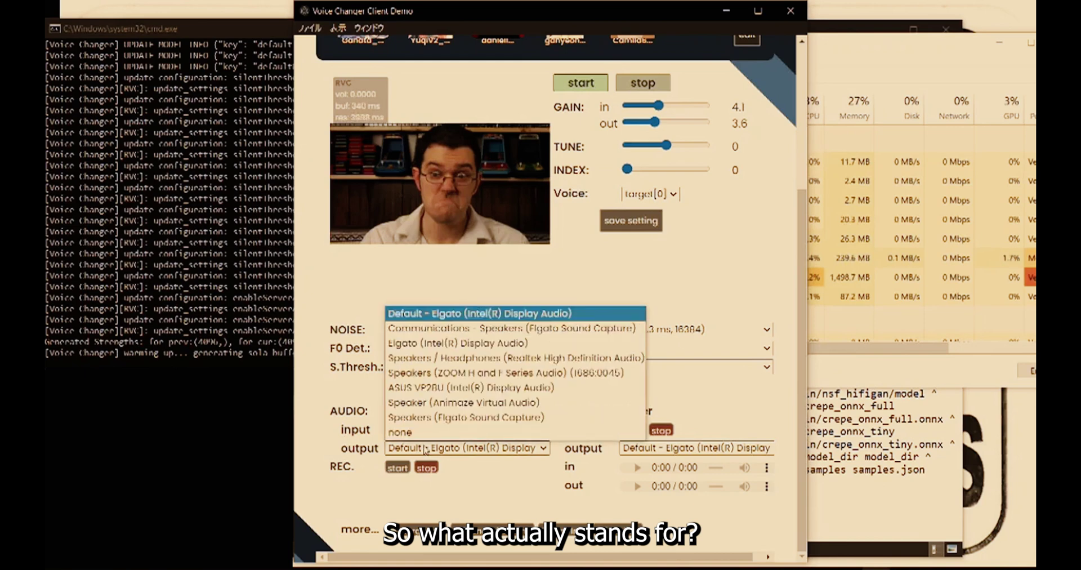
click(465, 328)
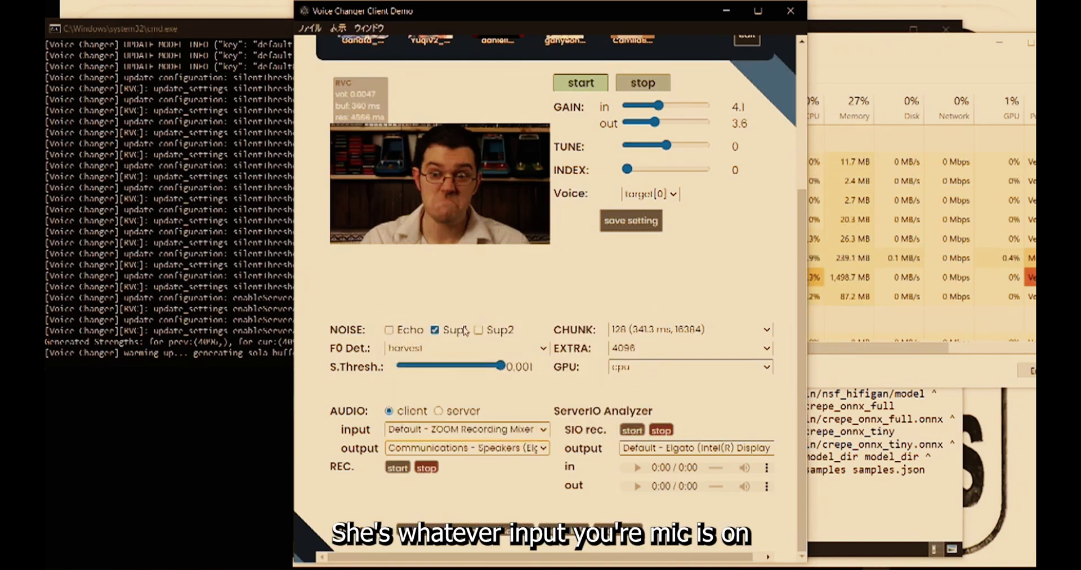
click(472, 449)
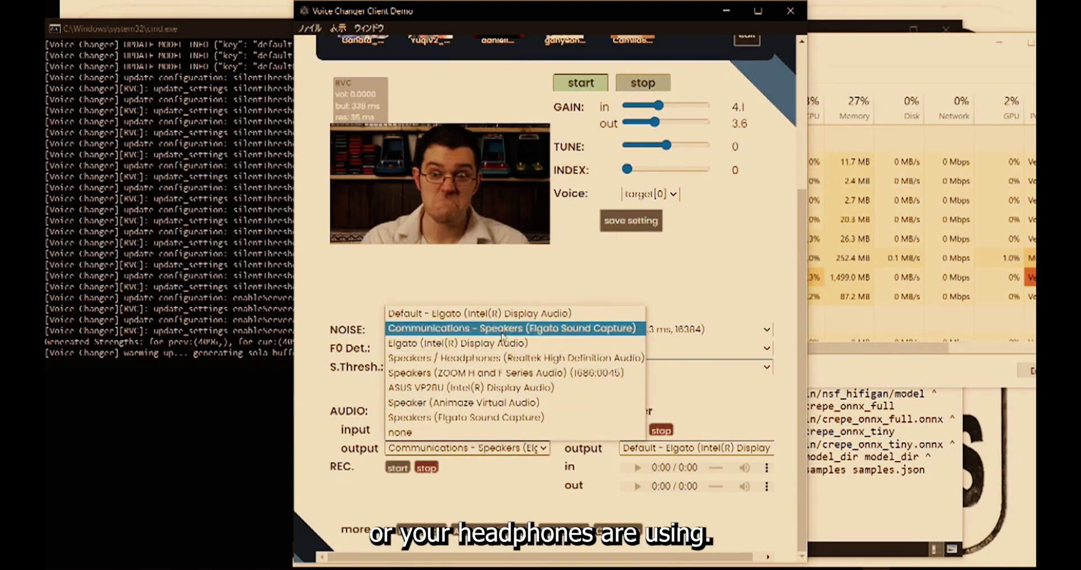
click(499, 359)
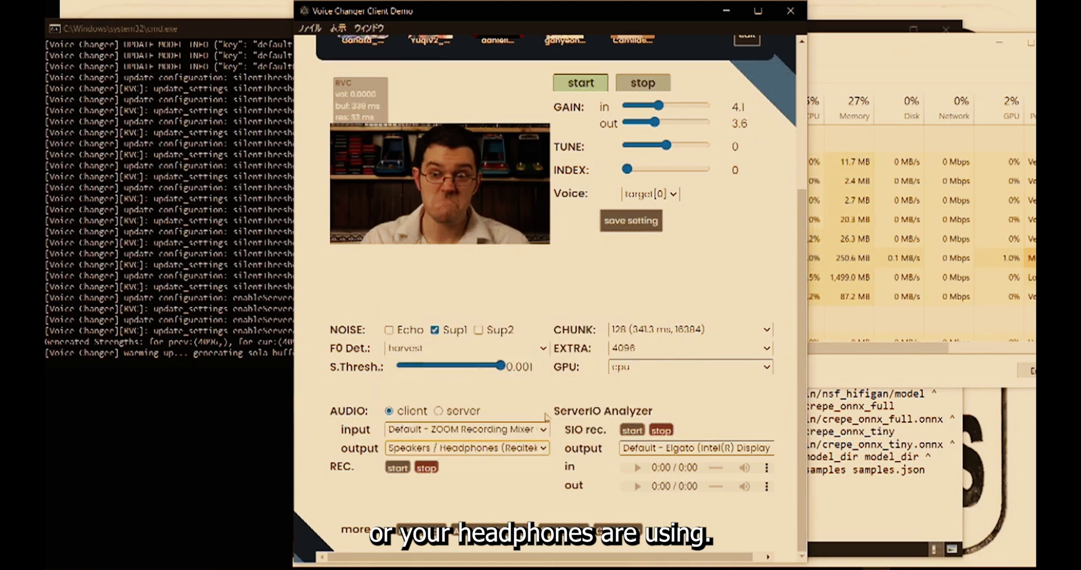
Route analyzer output to the Realtek speakers and record a 20-second input and converted clip
click(635, 452)
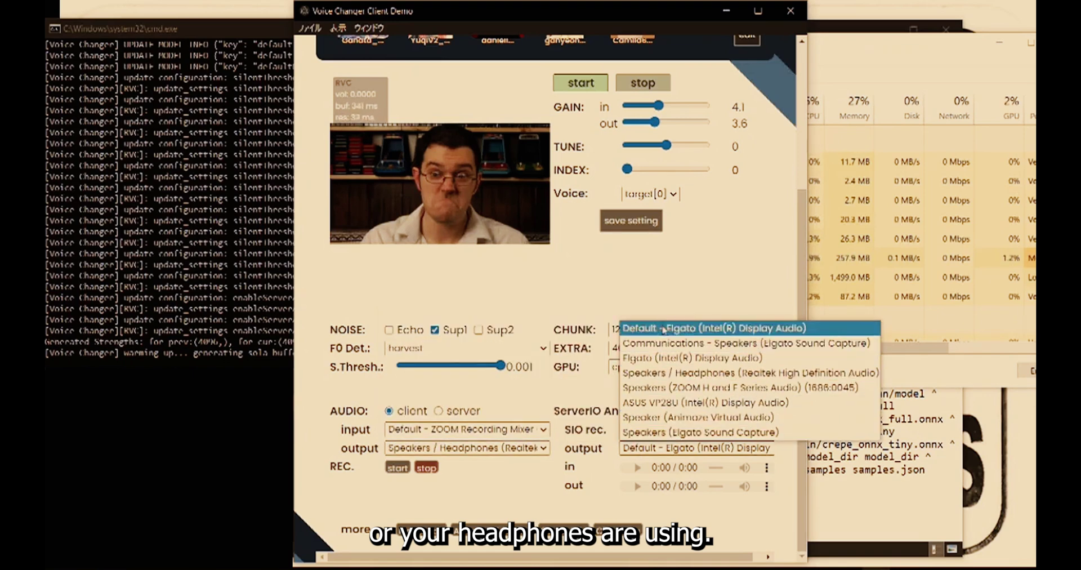
click(661, 376)
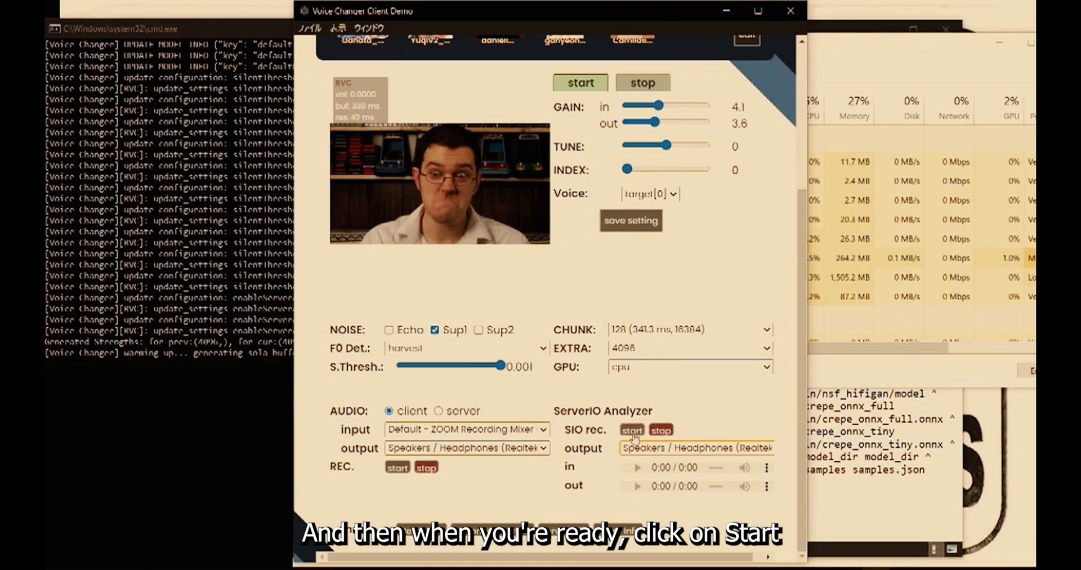
click(630, 430)
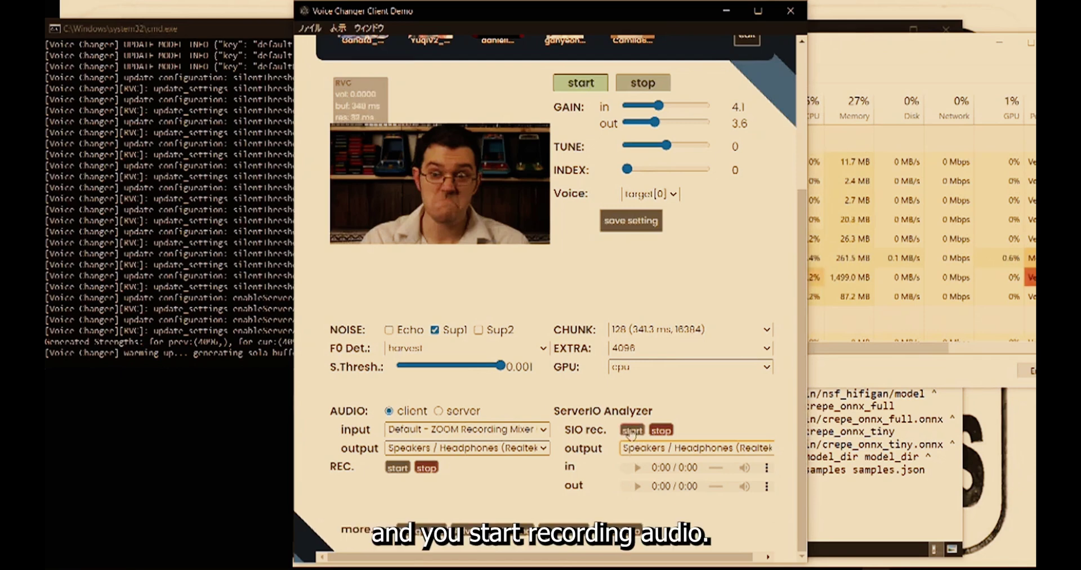
click(631, 431)
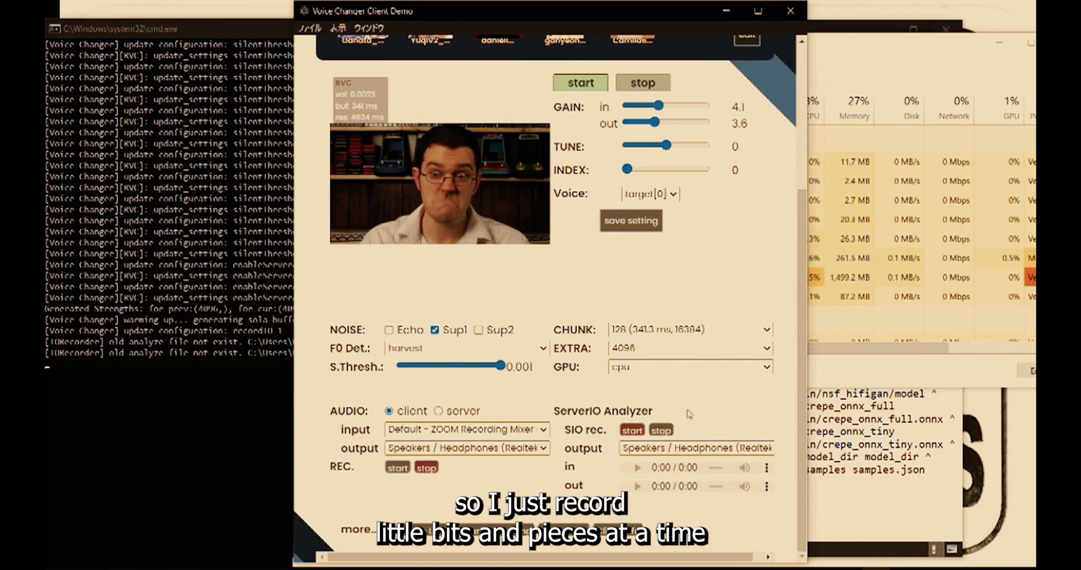
click(663, 431)
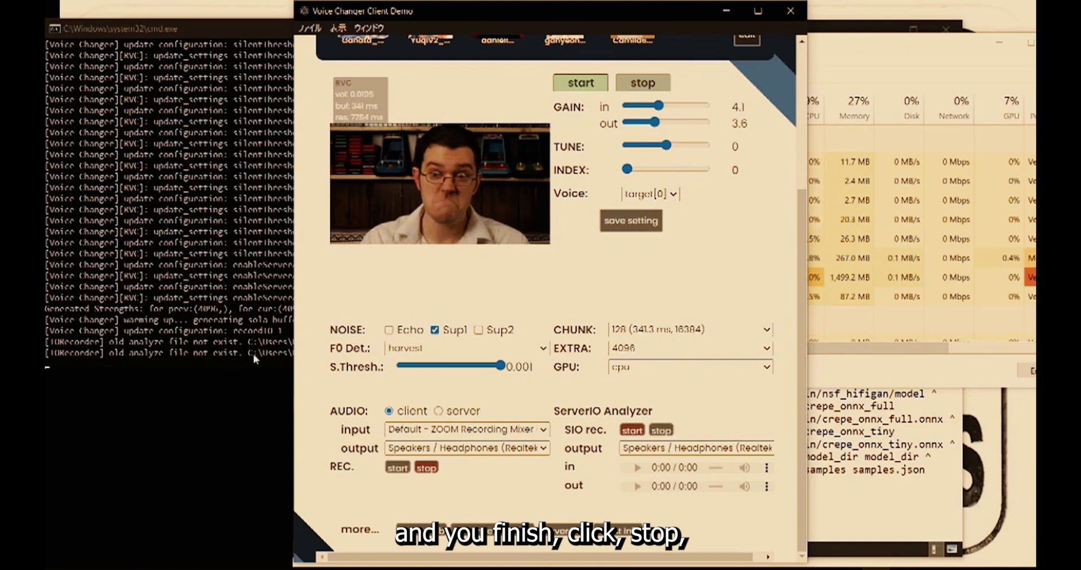
click(654, 430)
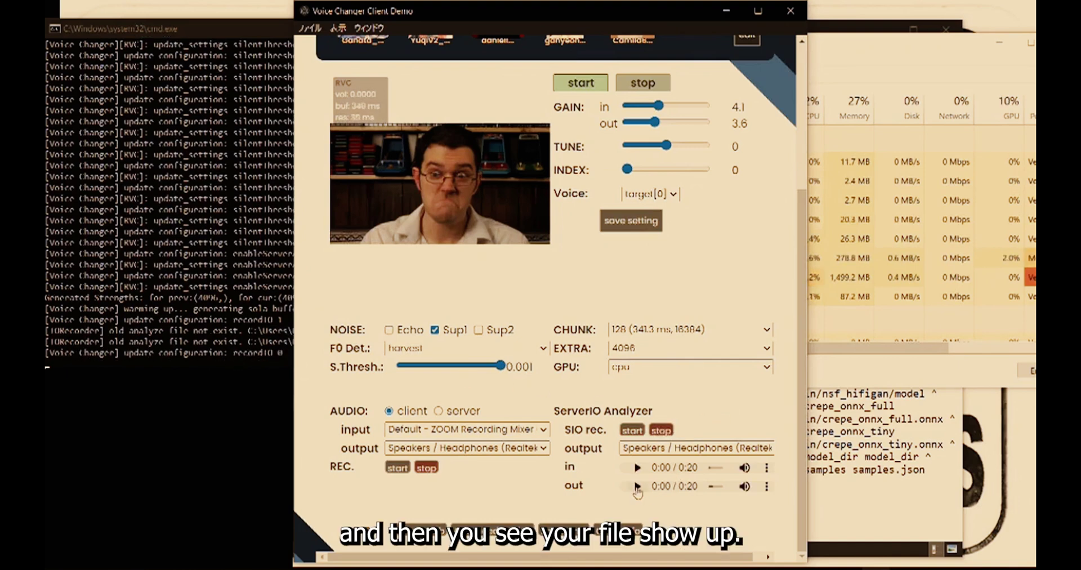
Play back and pause the converted output clip, then open its extra options
click(636, 487)
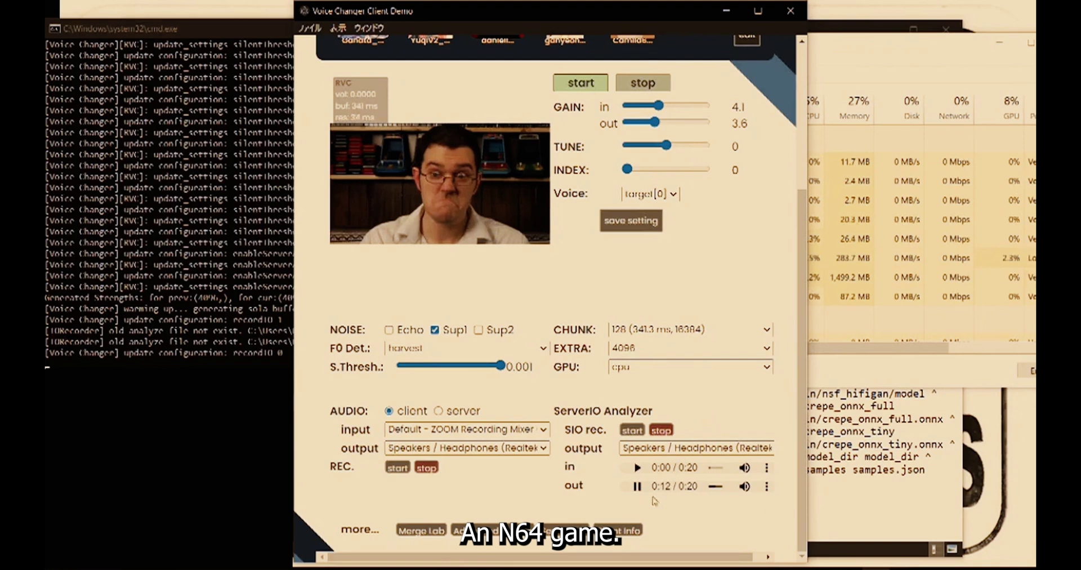
click(637, 485)
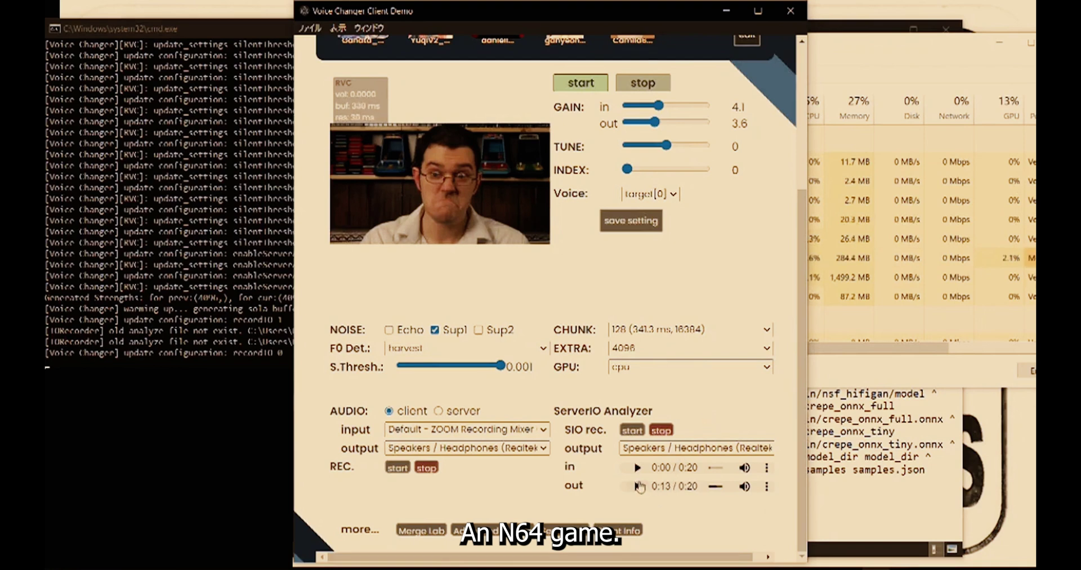
click(766, 485)
Download the converted output and input clips as WAV files, overwriting the old file
click(731, 450)
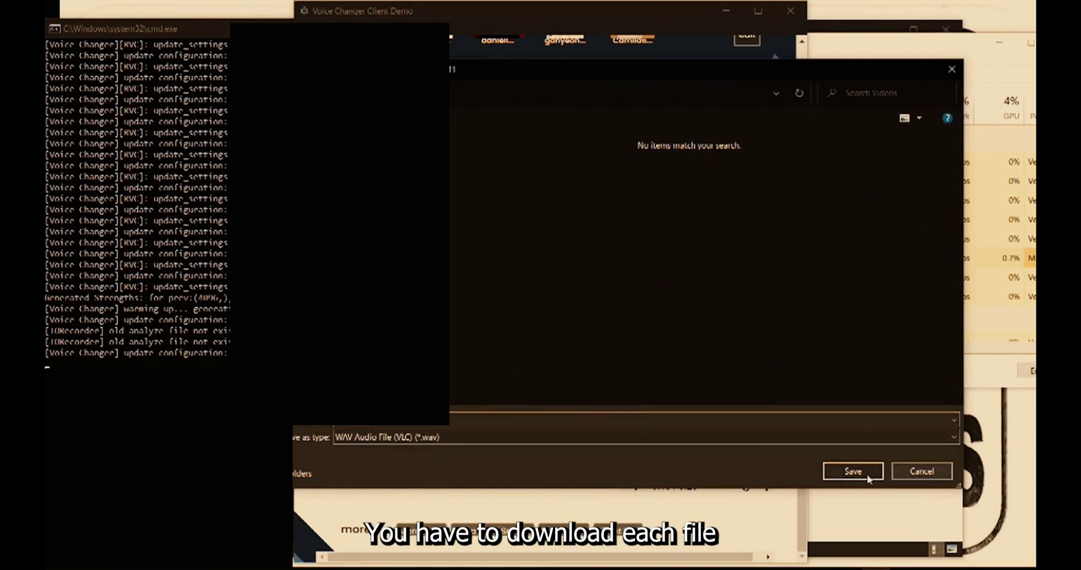
click(845, 469)
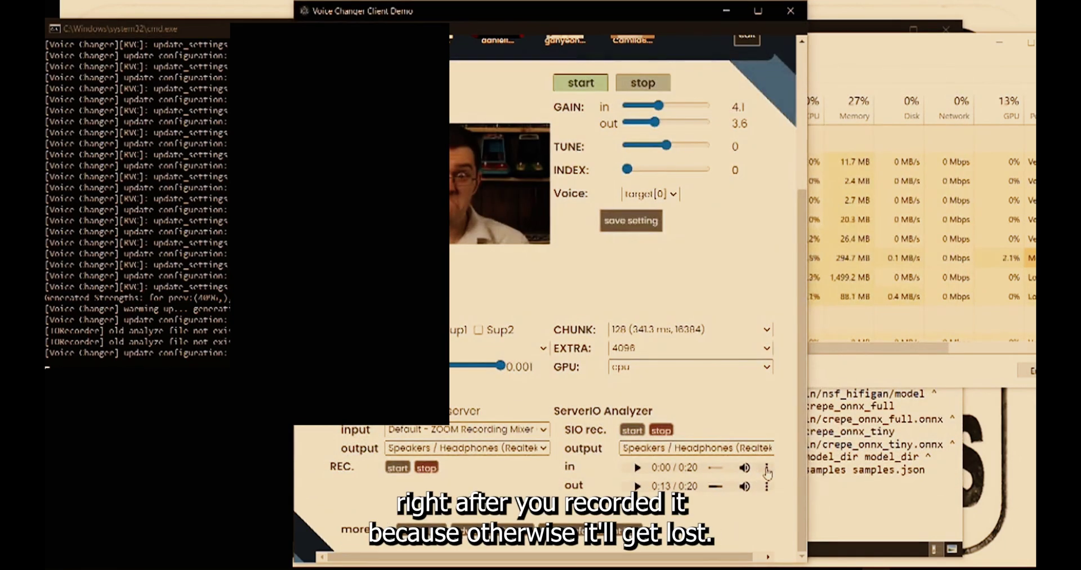
click(766, 469)
click(687, 429)
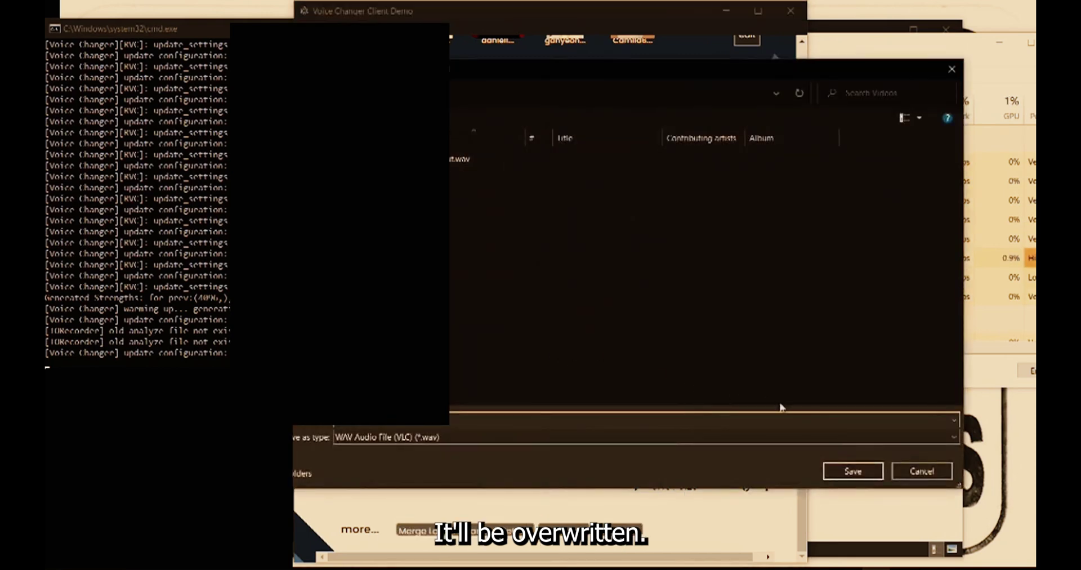
click(848, 472)
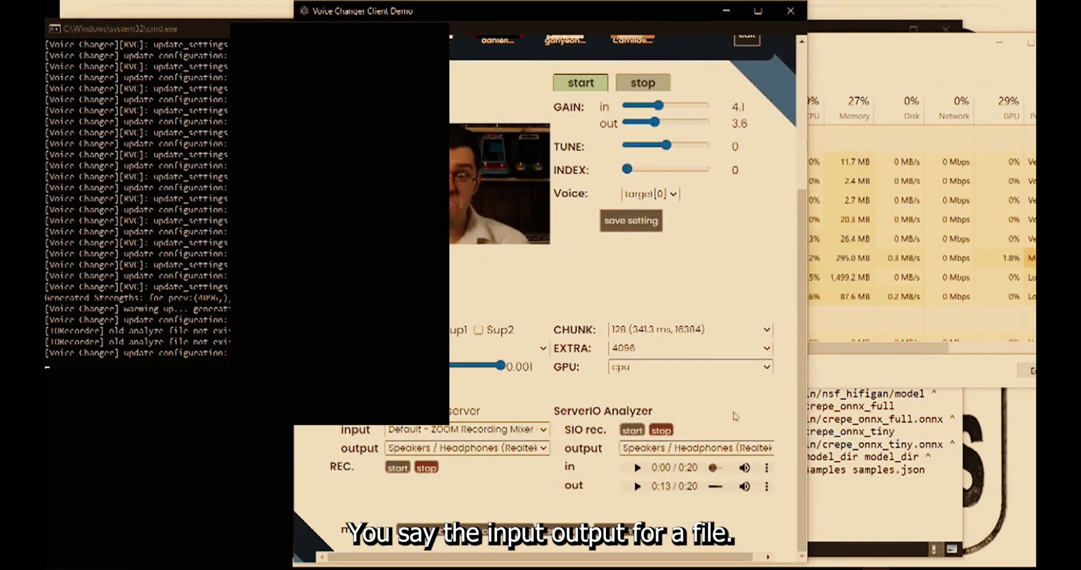
Switch to the Sailor Moon model, check the server console log, and return to the client
scroll(723, 417, up, 4)
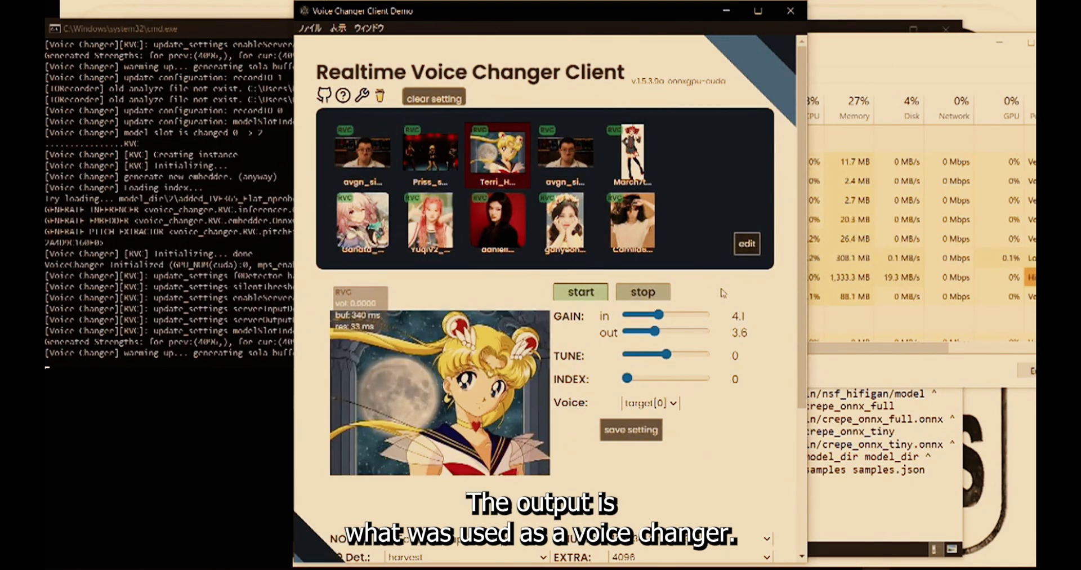
scroll(722, 292, down, 4)
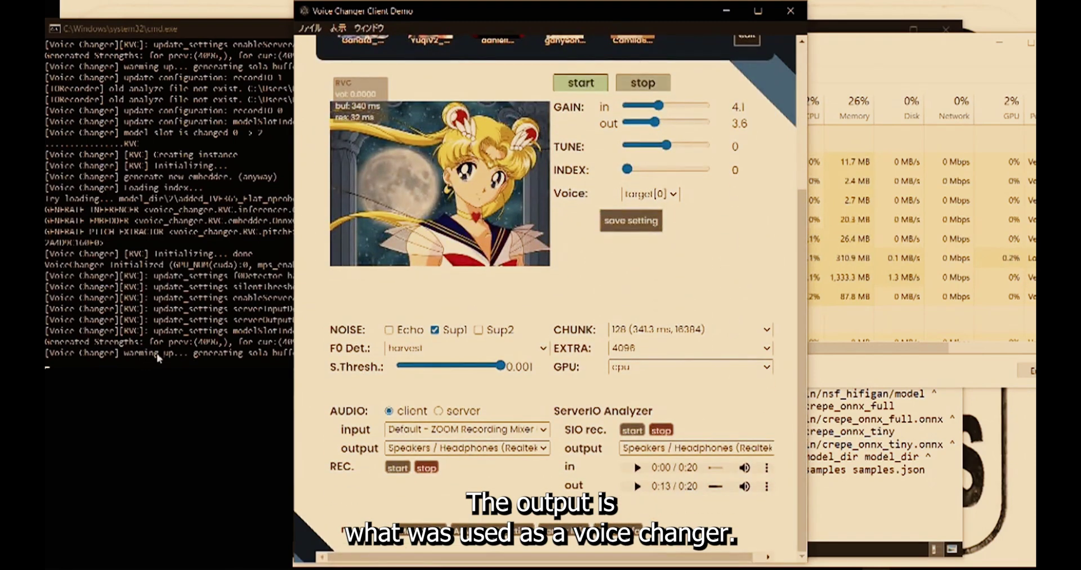
click(202, 350)
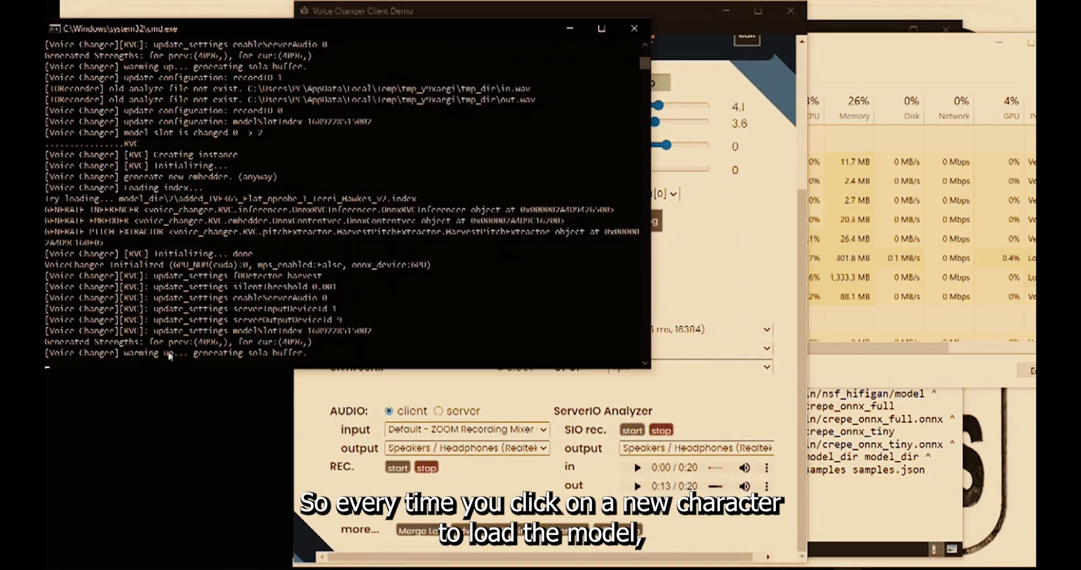
click(710, 270)
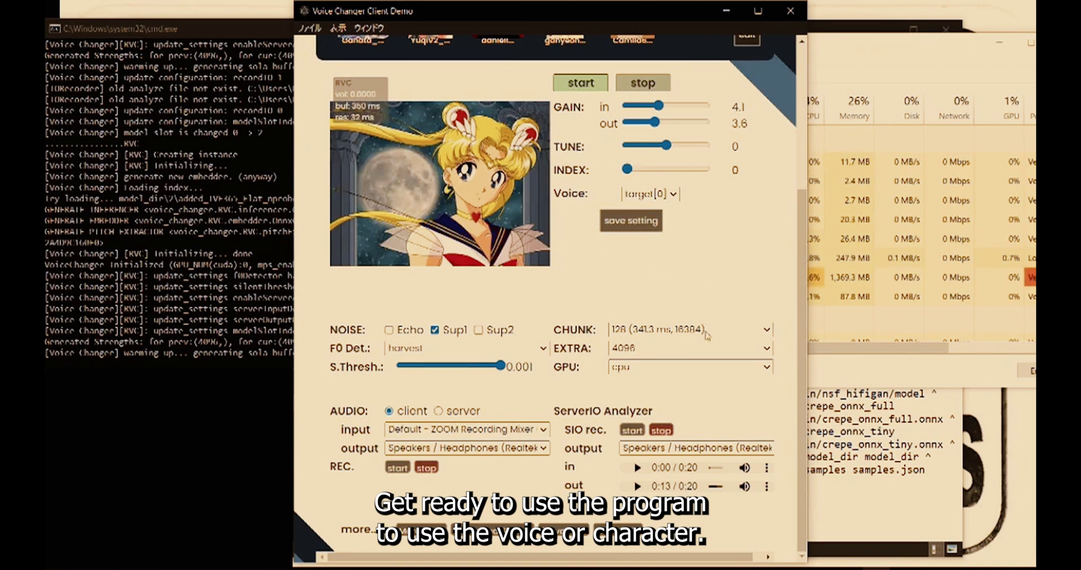
Record a Sailor Moon voice sample, play back and stop the converted output, then open its options
click(632, 430)
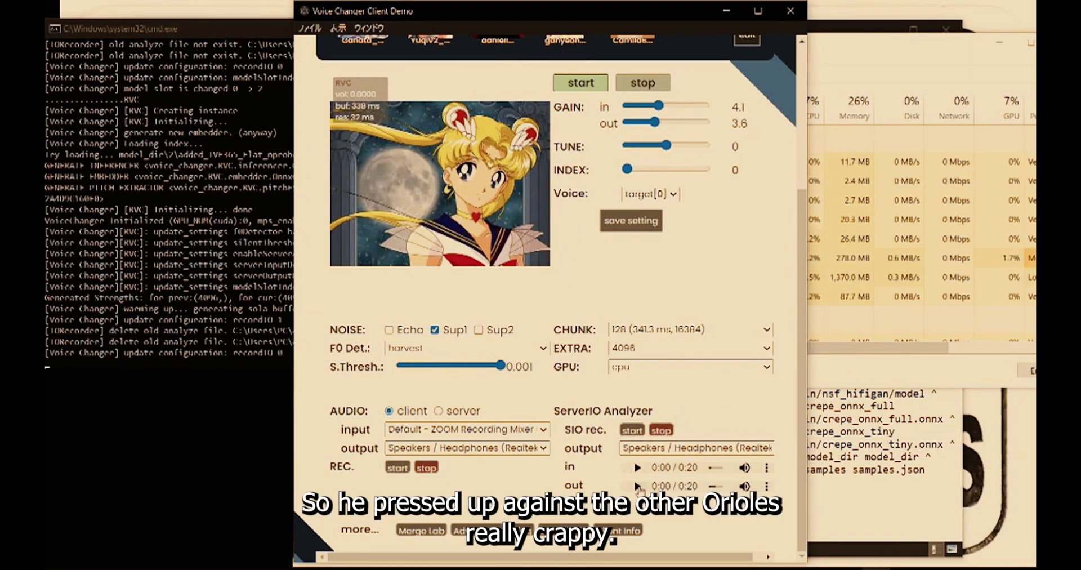
click(638, 486)
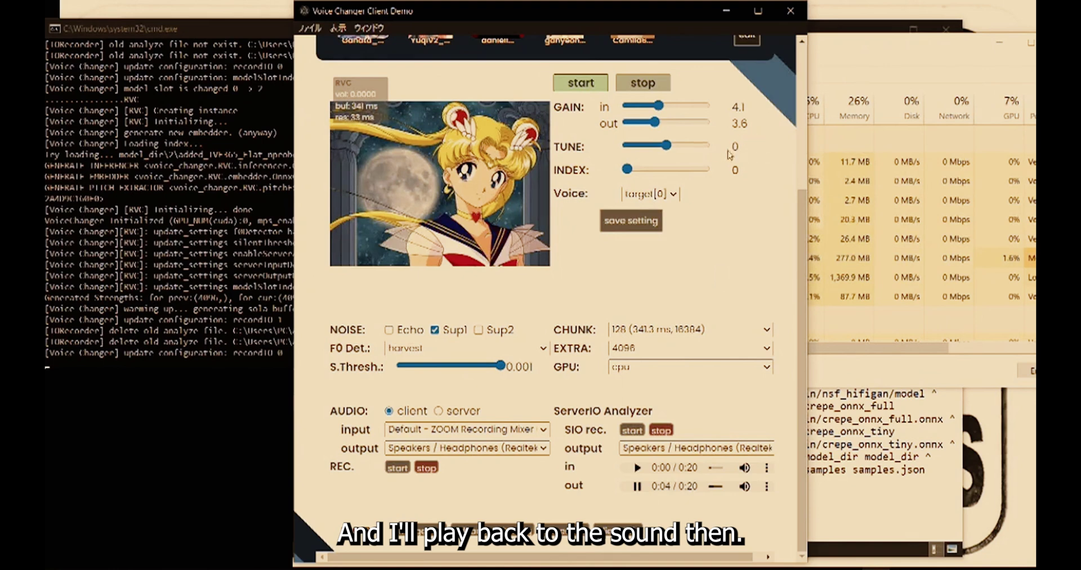
click(637, 487)
click(766, 486)
click(730, 453)
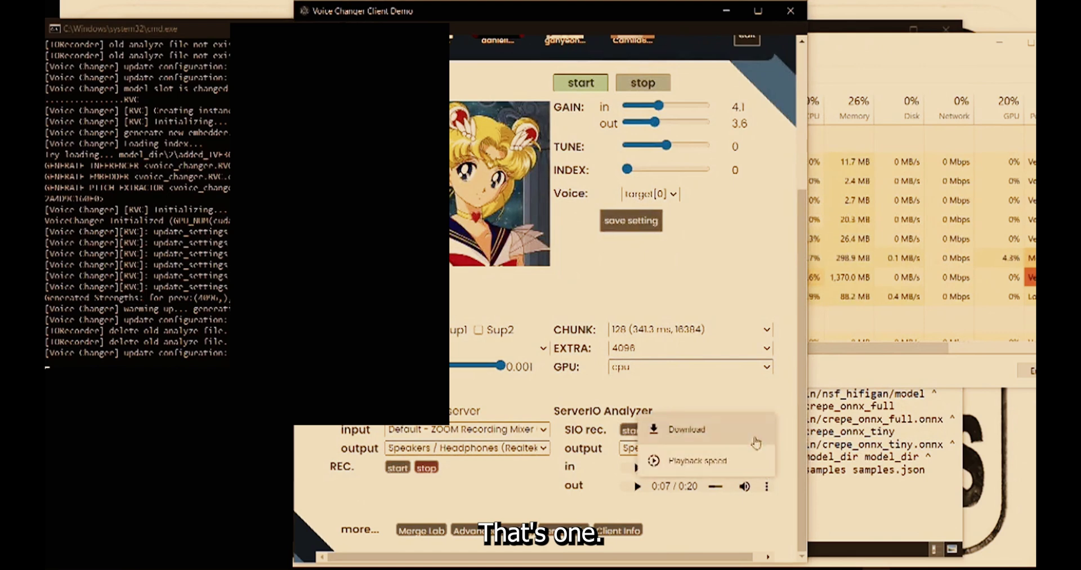
Save the Sailor Moon output as a WAV file and raise the pitch tune to 10
click(682, 429)
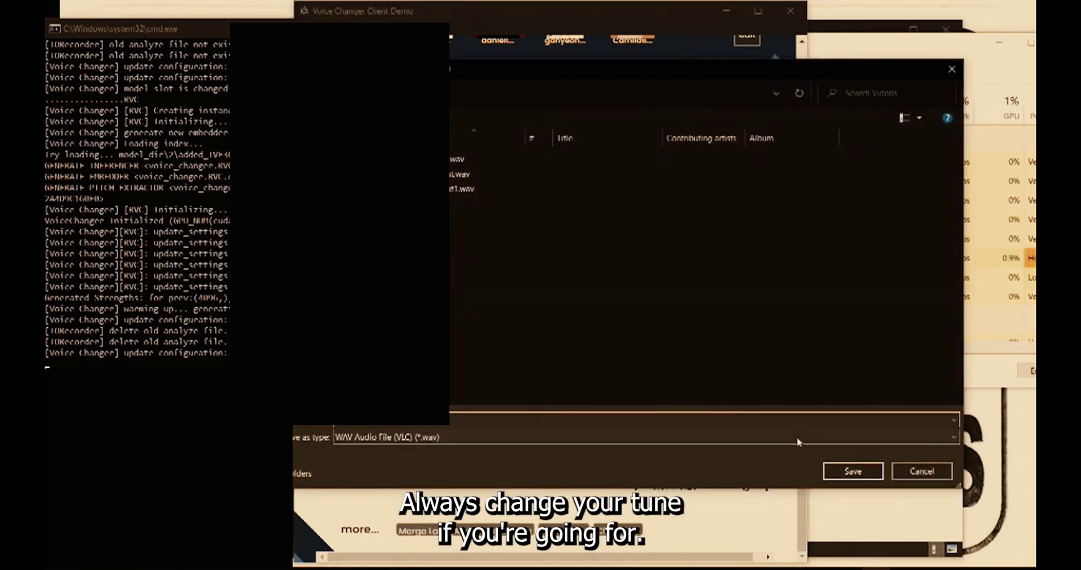
click(850, 472)
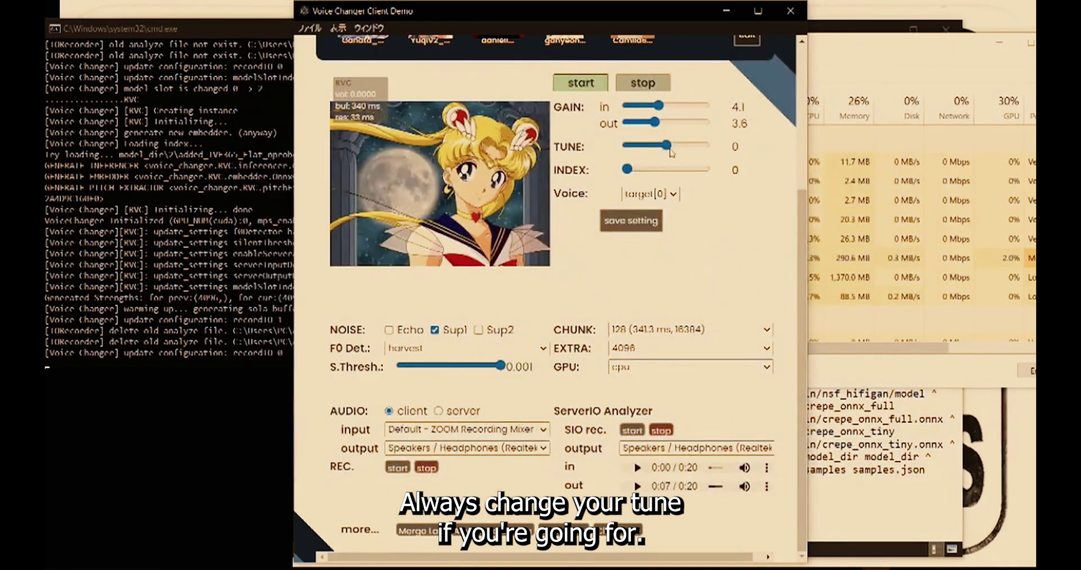
drag(666, 145, 675, 148)
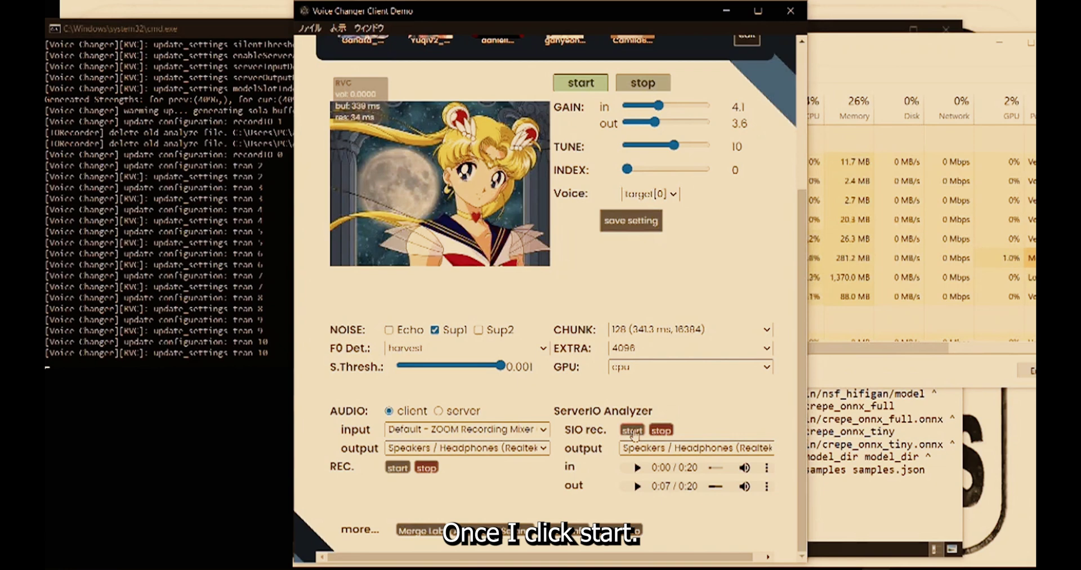
Record a 22-second sample at tune 10 and play back its converted output
click(632, 430)
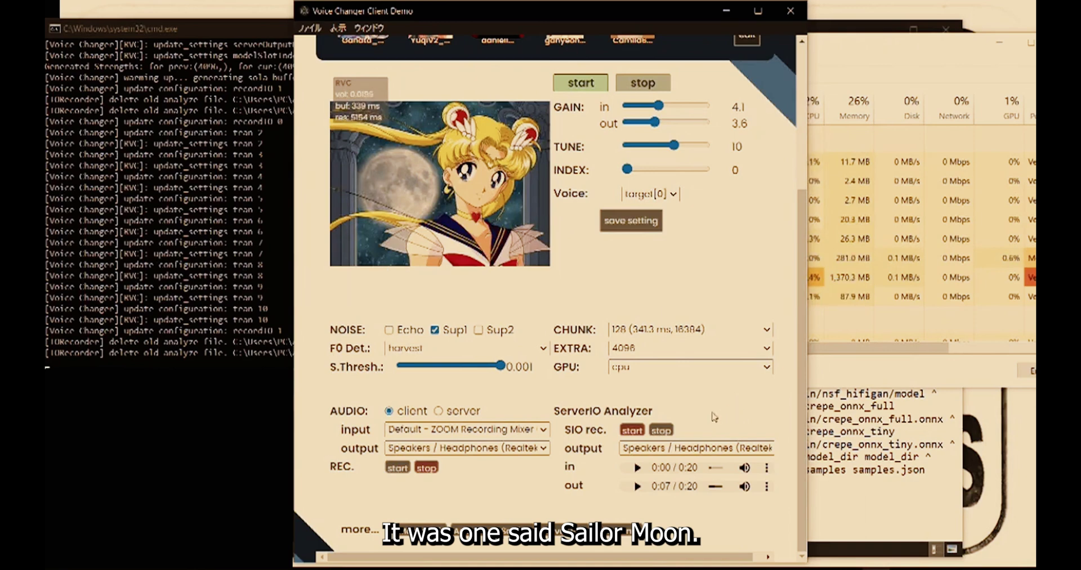
click(661, 430)
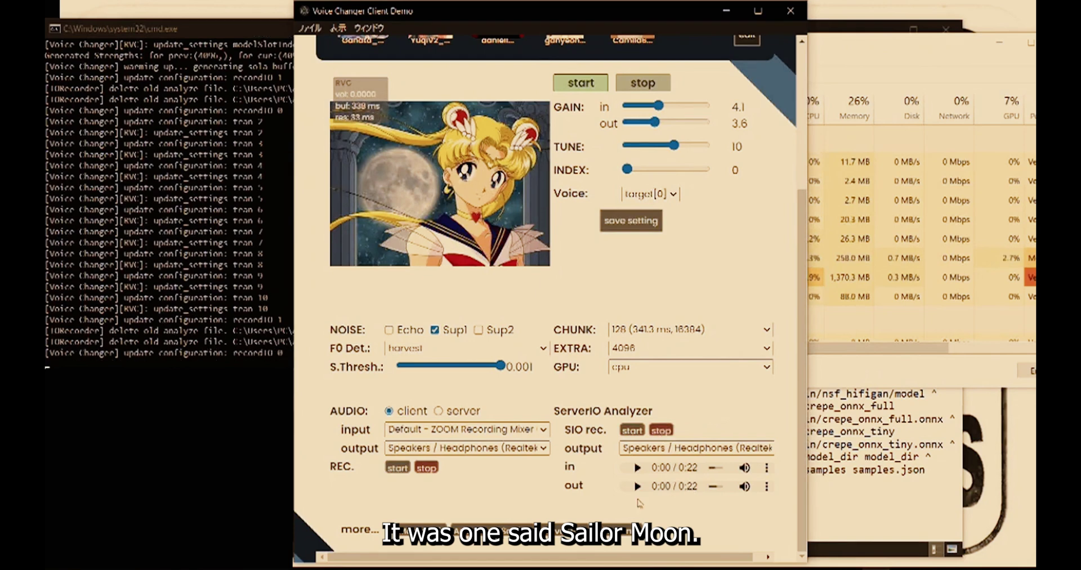
click(636, 488)
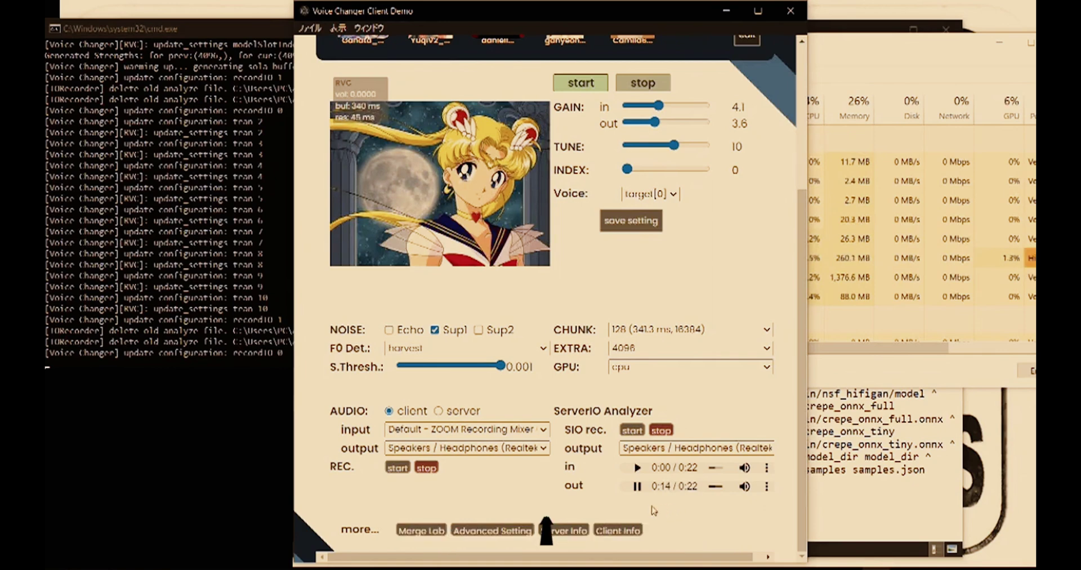
Pause playback and save the converted output as out2.wav in Videos
click(637, 486)
click(767, 486)
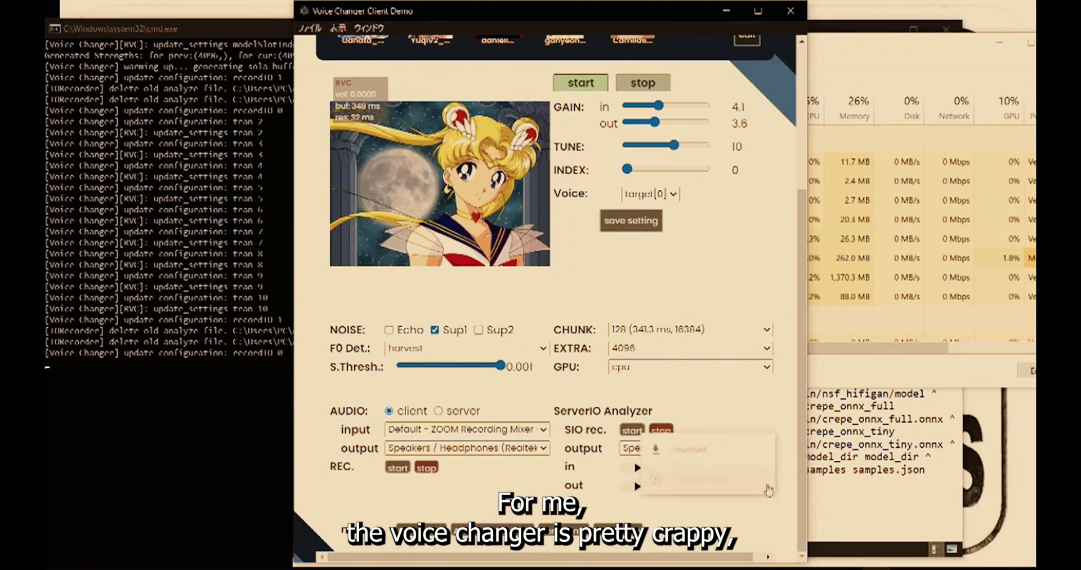
click(715, 457)
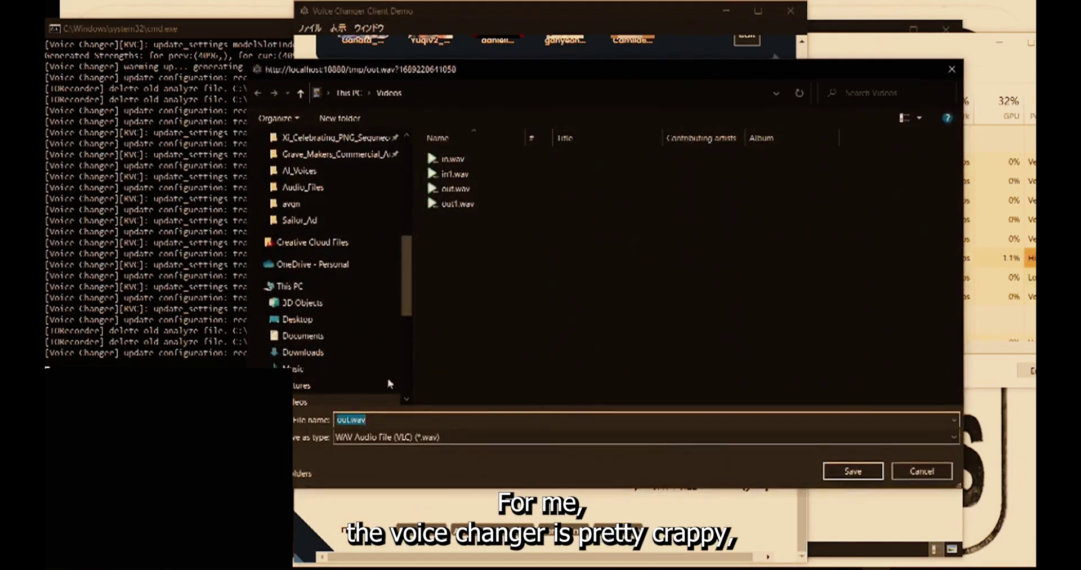
click(350, 419)
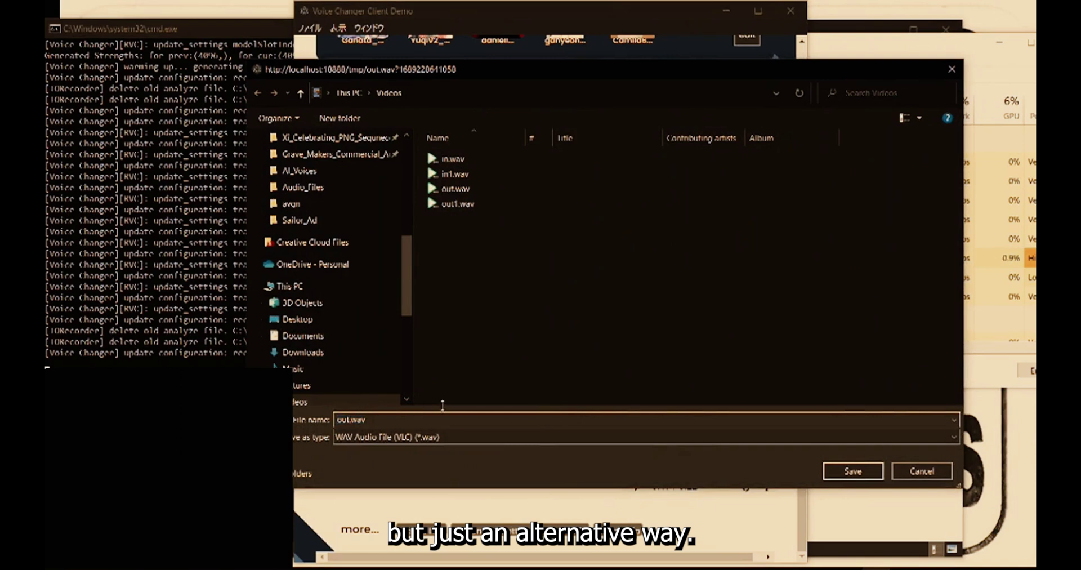
text(2)
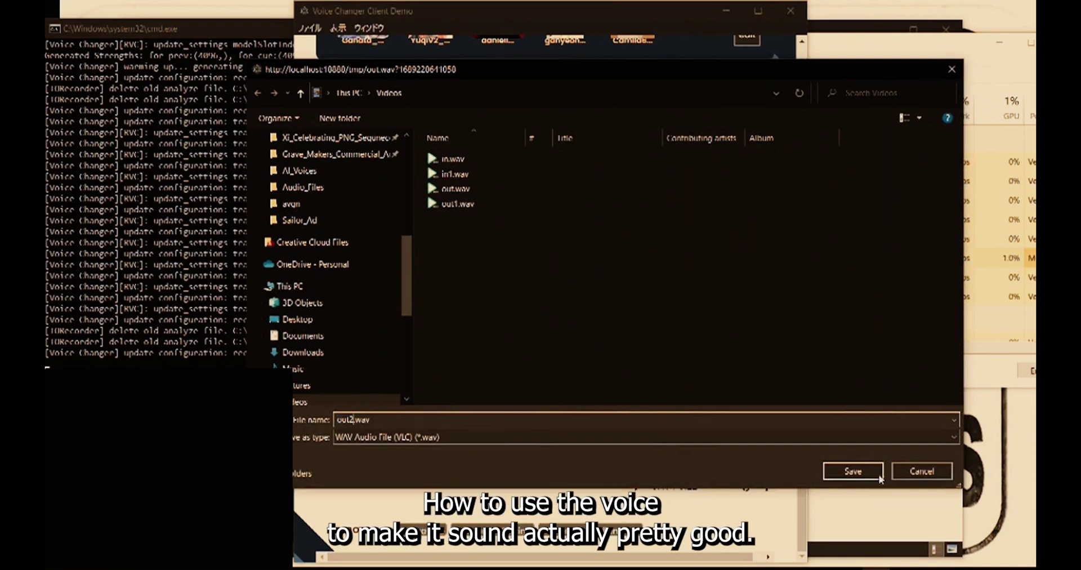
click(872, 473)
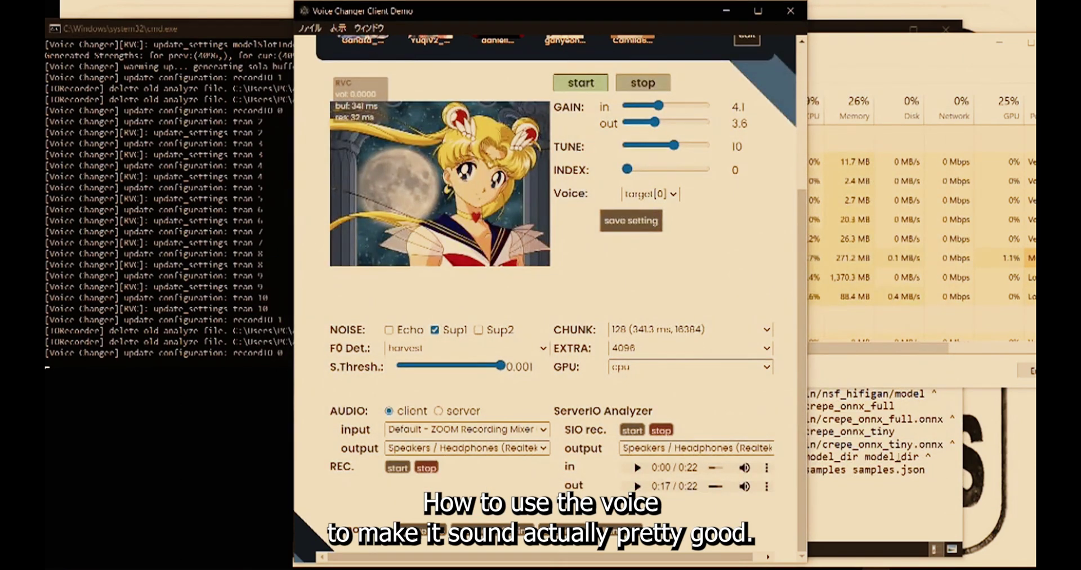
Save the original input recording as in2.wav in Videos
click(766, 466)
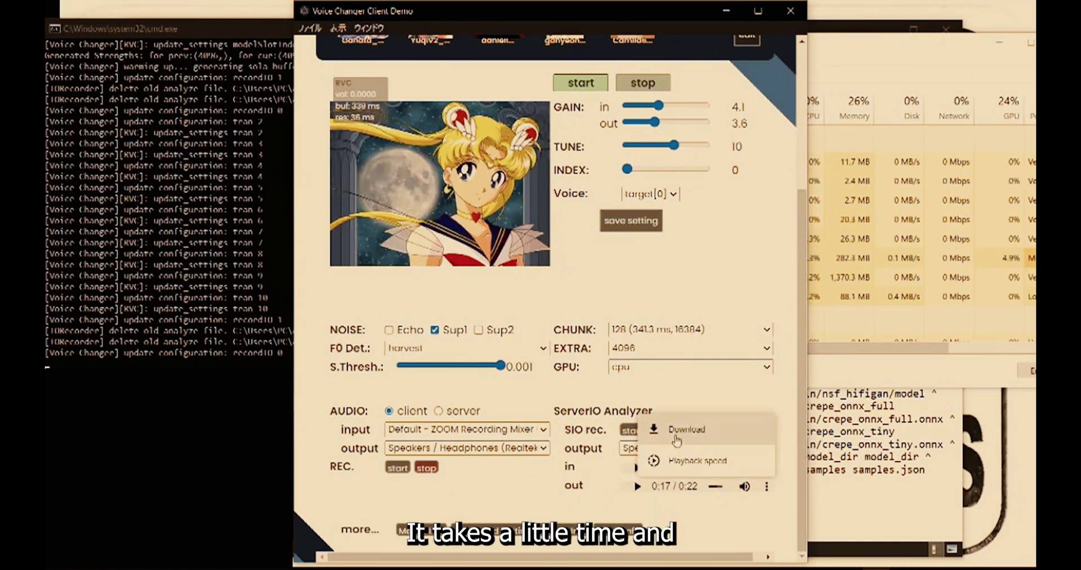
click(682, 429)
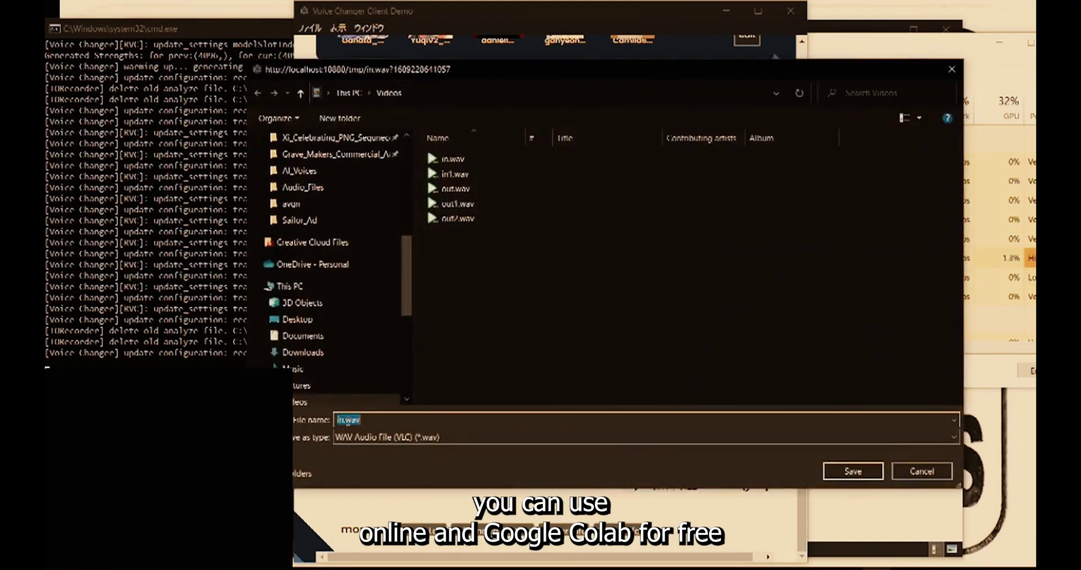
click(350, 420)
text(w)
key(BackSpace)
key(BackSpace)
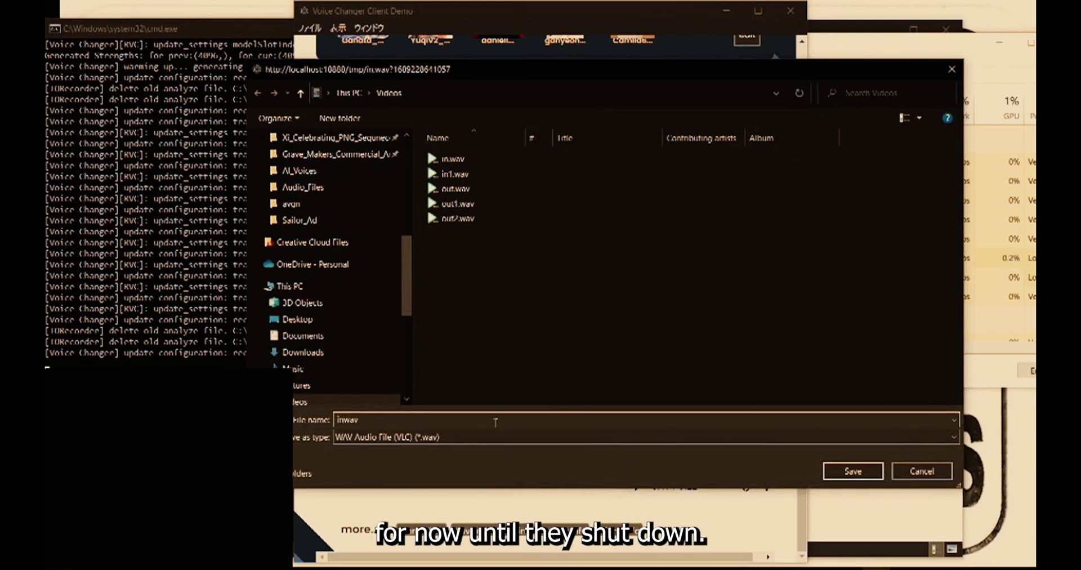
text(2)
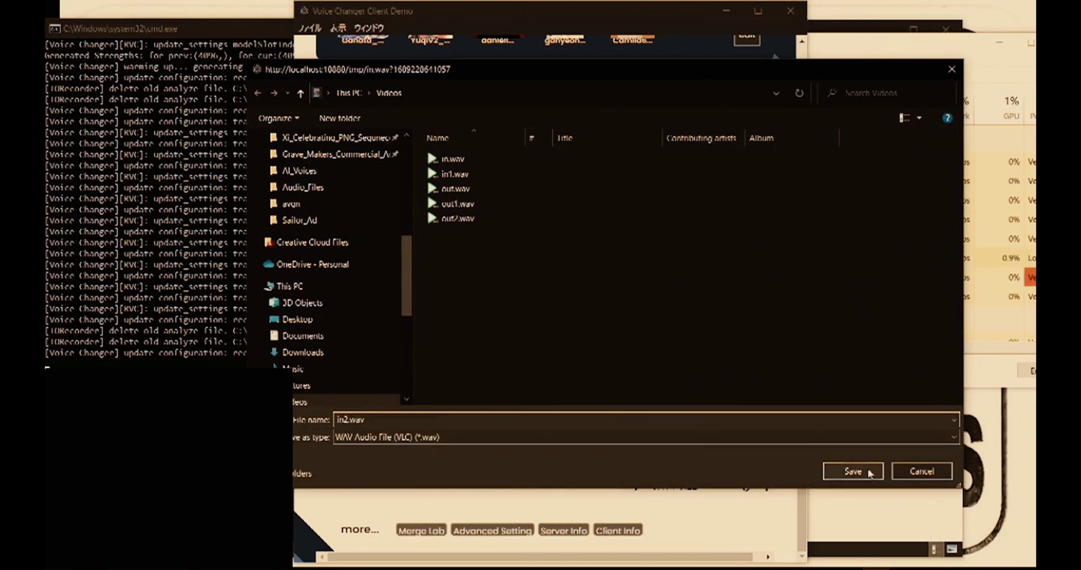
click(853, 470)
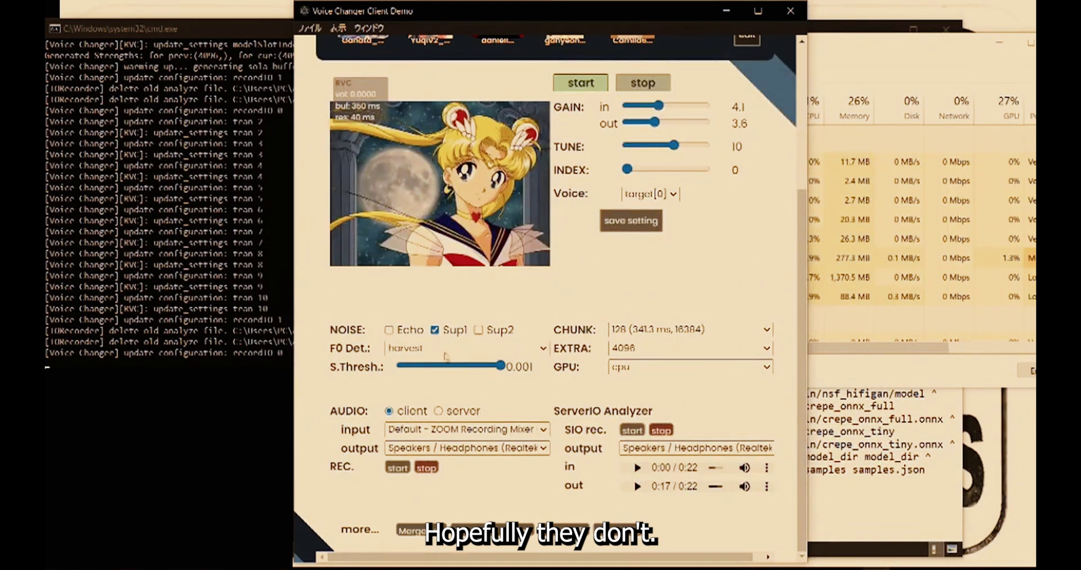
Save the model settings, stop live conversion, and bring the cmd.exe server console forward
click(618, 225)
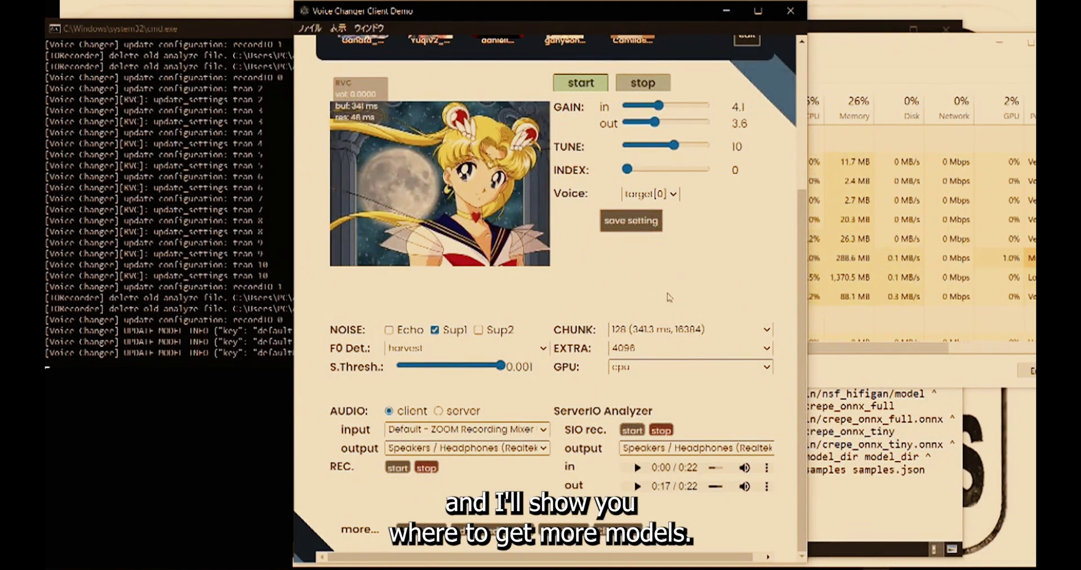
click(638, 85)
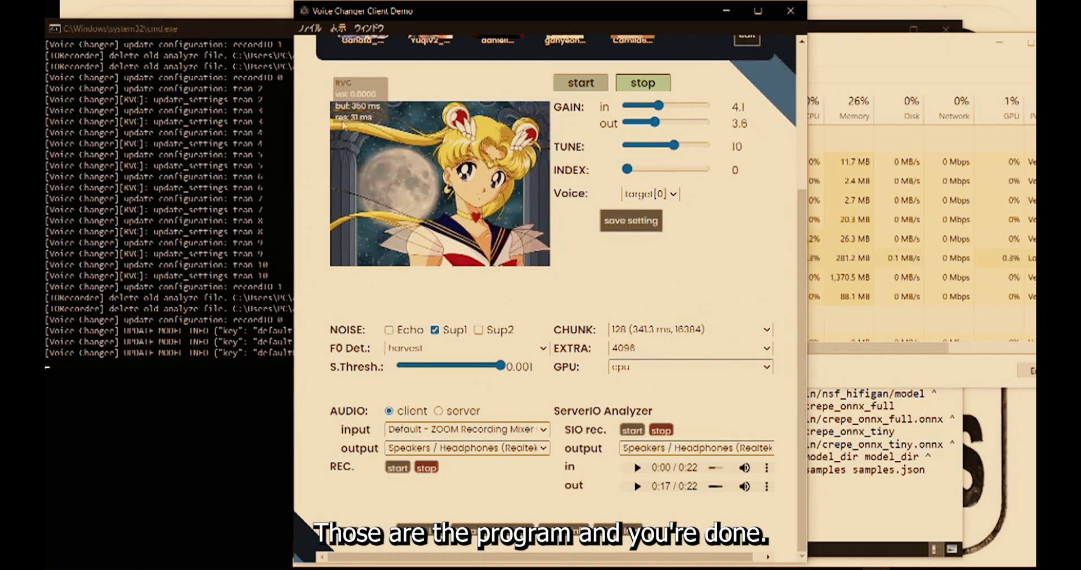
click(190, 353)
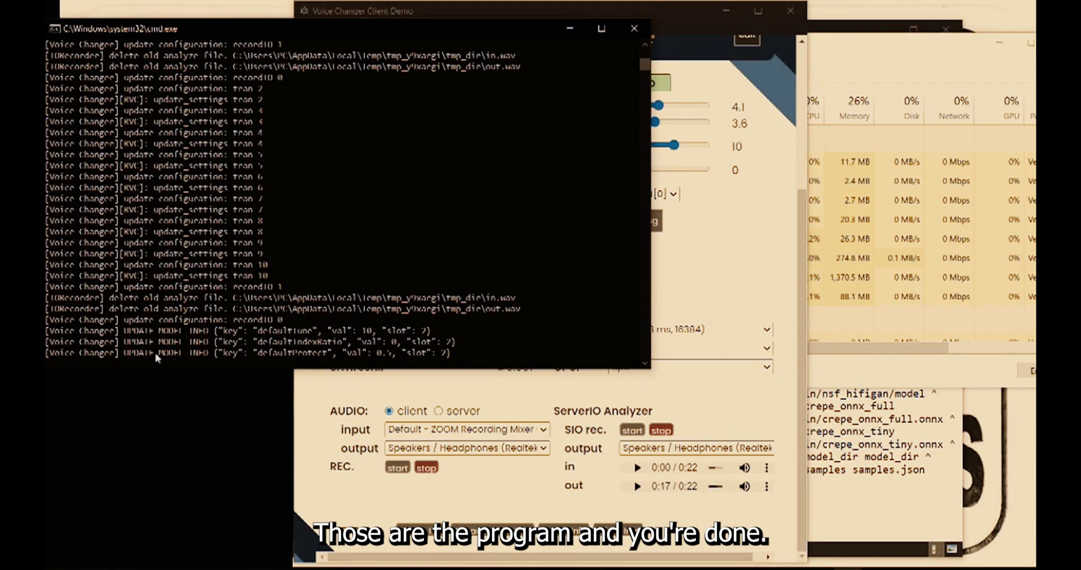